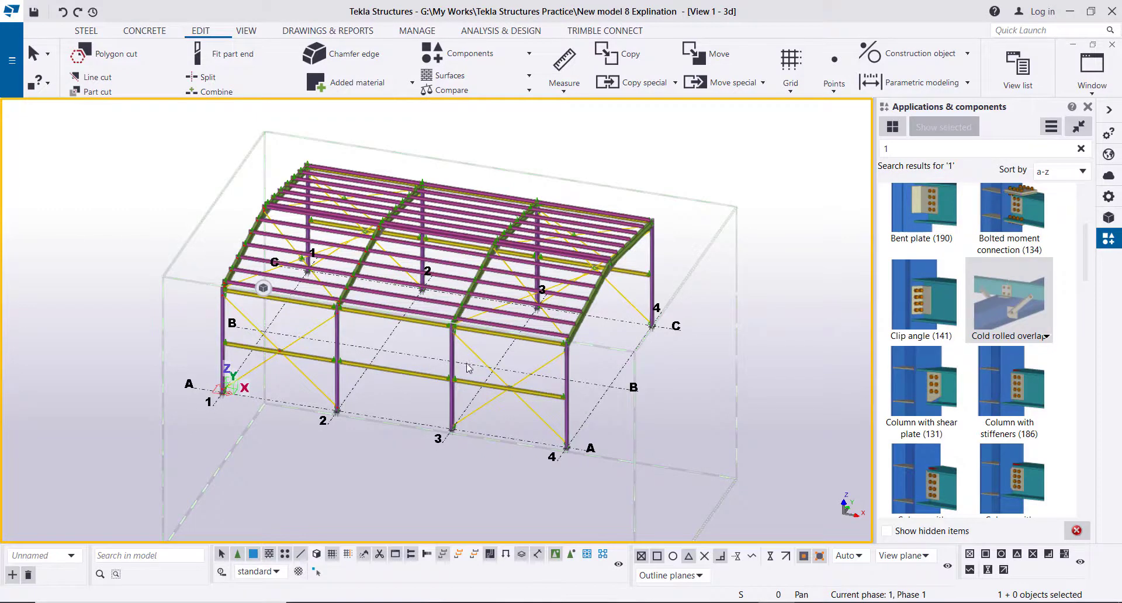
Step: Interrupt the running command and display the ELEVATION ON GRID 1 view
scroll(233, 310, up, 5)
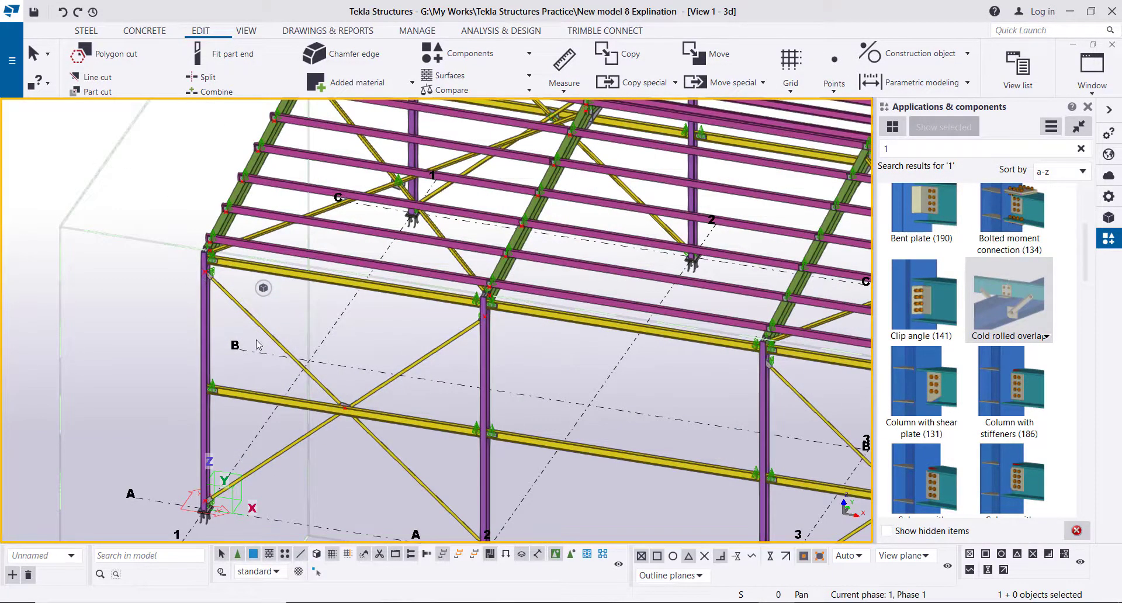
scroll(258, 344, down, 5)
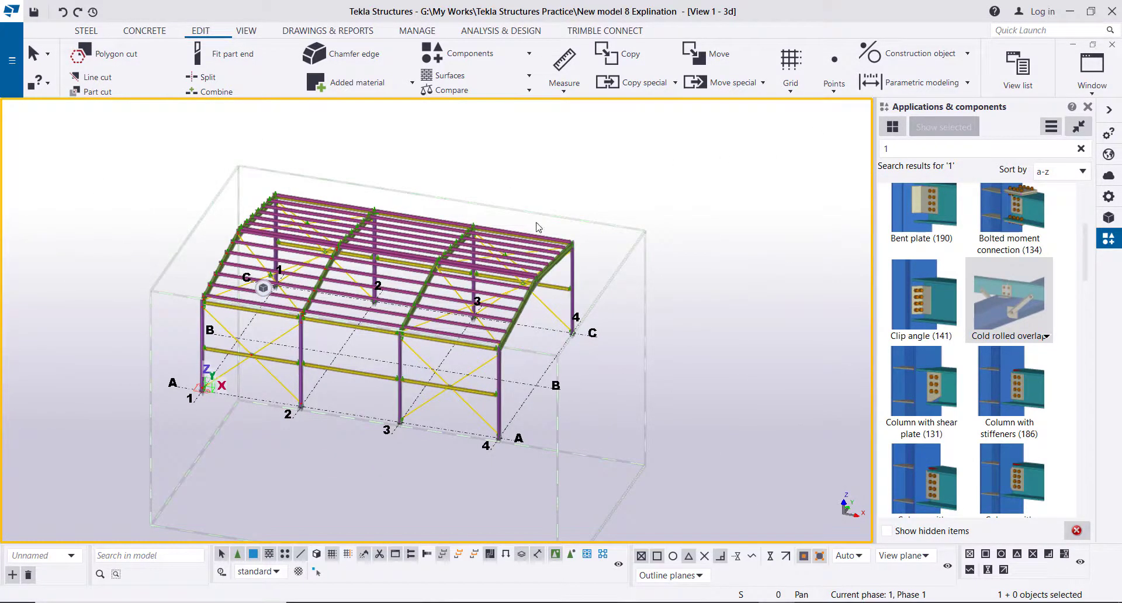
right_click(692, 258)
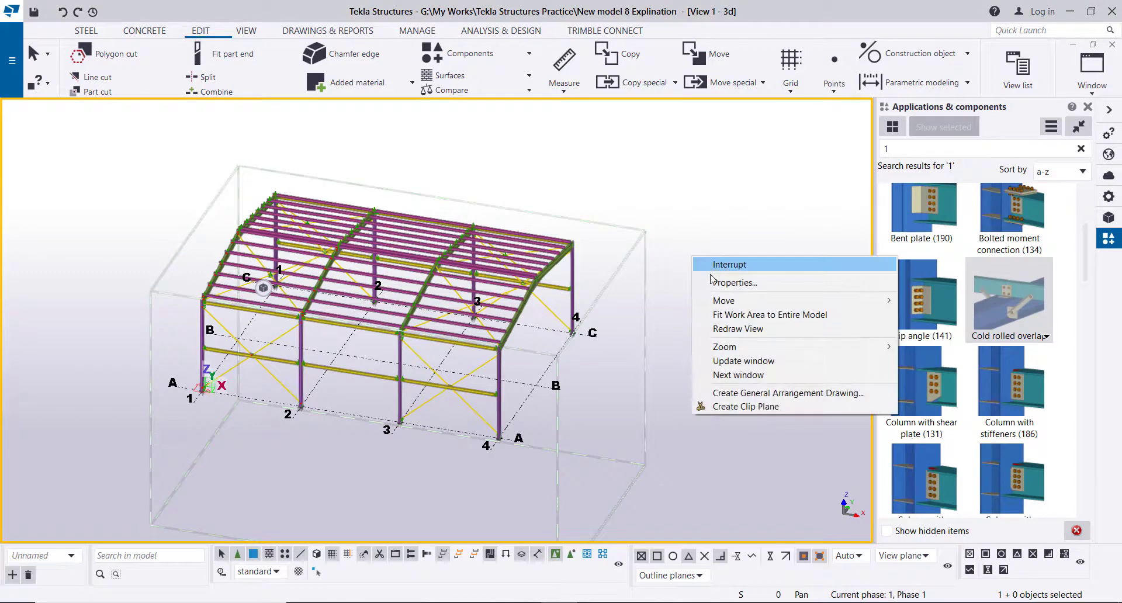
click(710, 266)
key(ctrl+i)
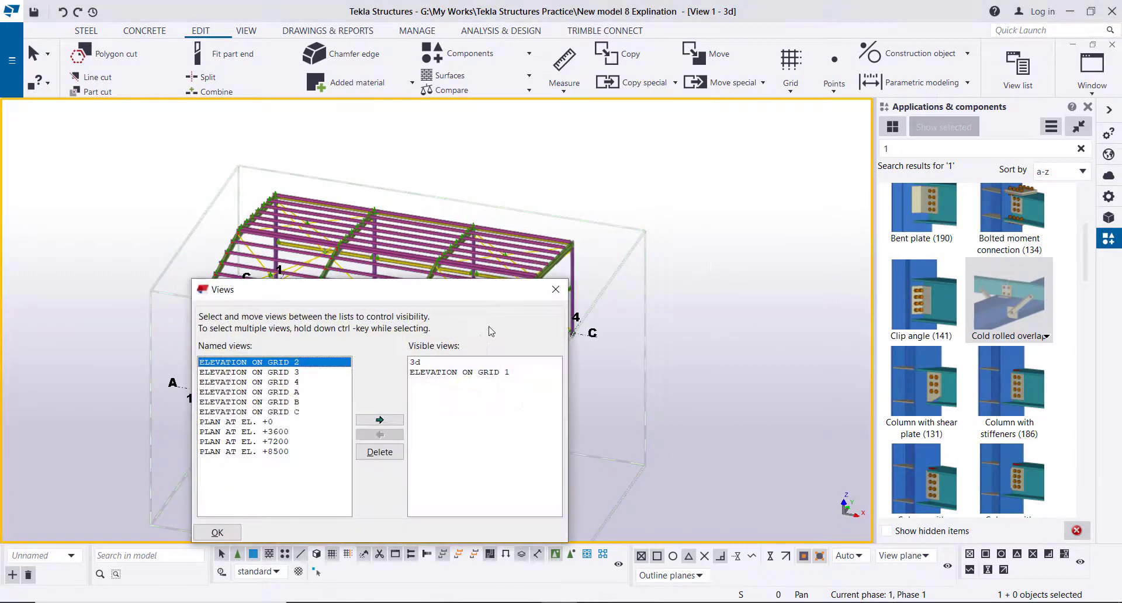
click(490, 374)
click(556, 289)
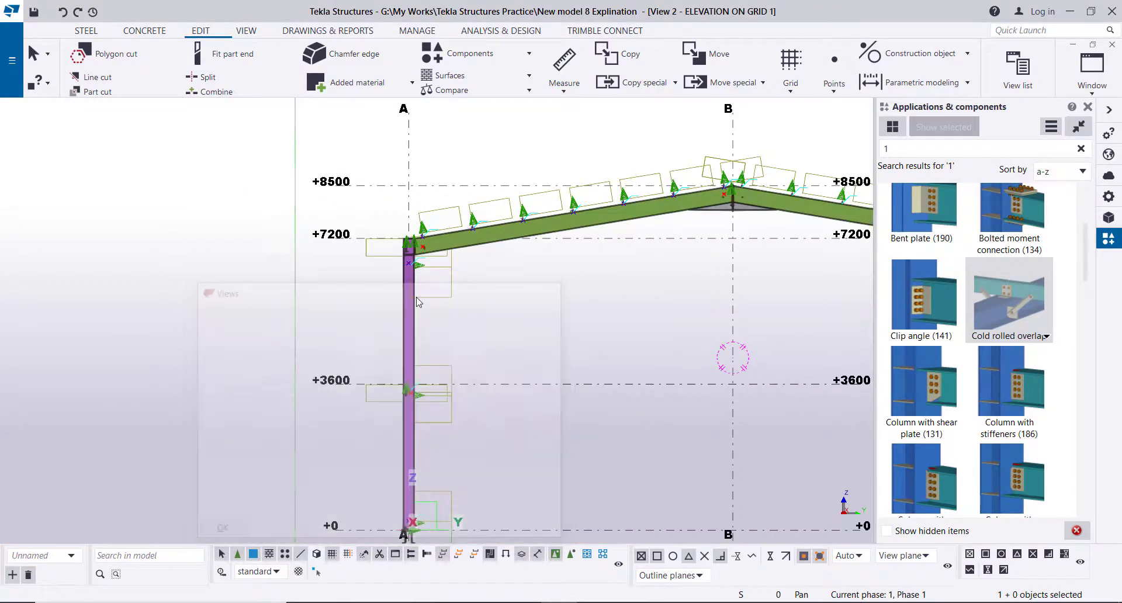
scroll(416, 260, up, 6)
scroll(416, 265, down, 3)
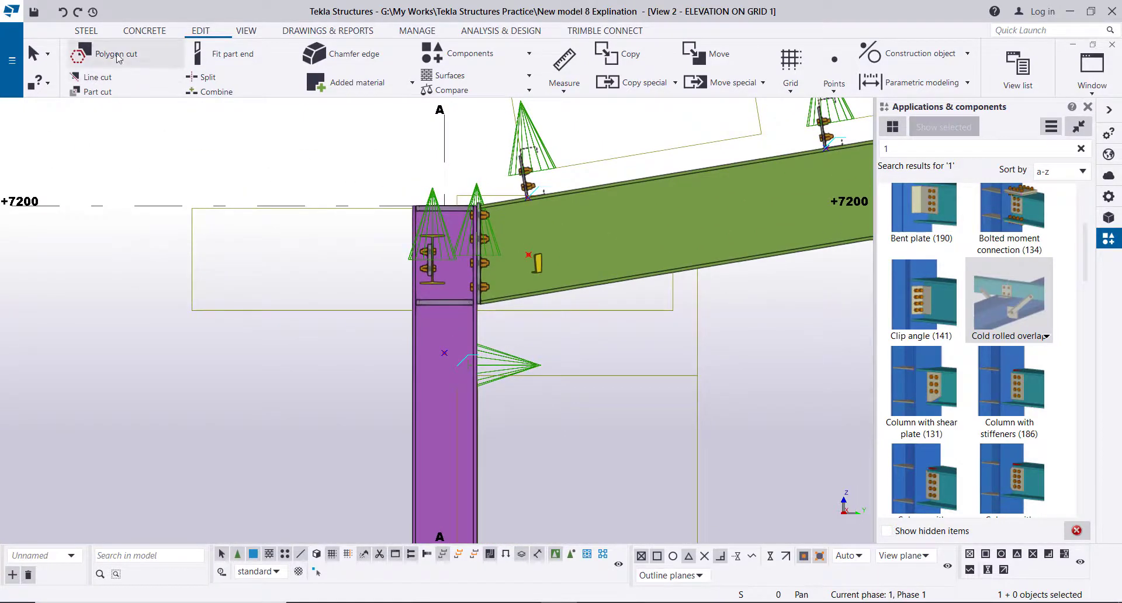
Step: Place a point at the top outer corner of the grid A column at +7200
click(206, 32)
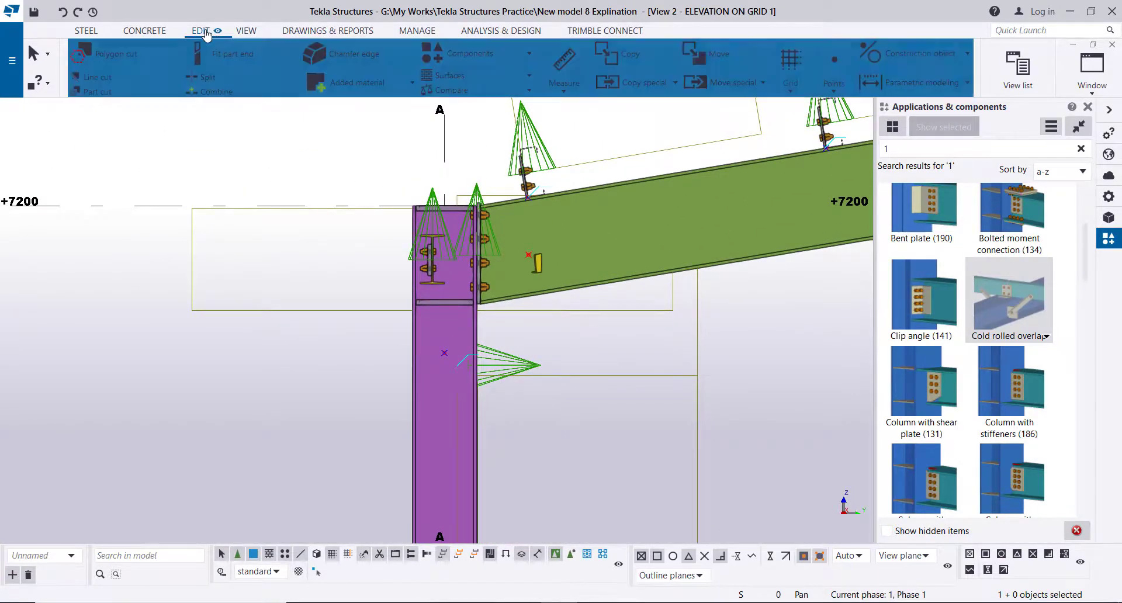
click(834, 70)
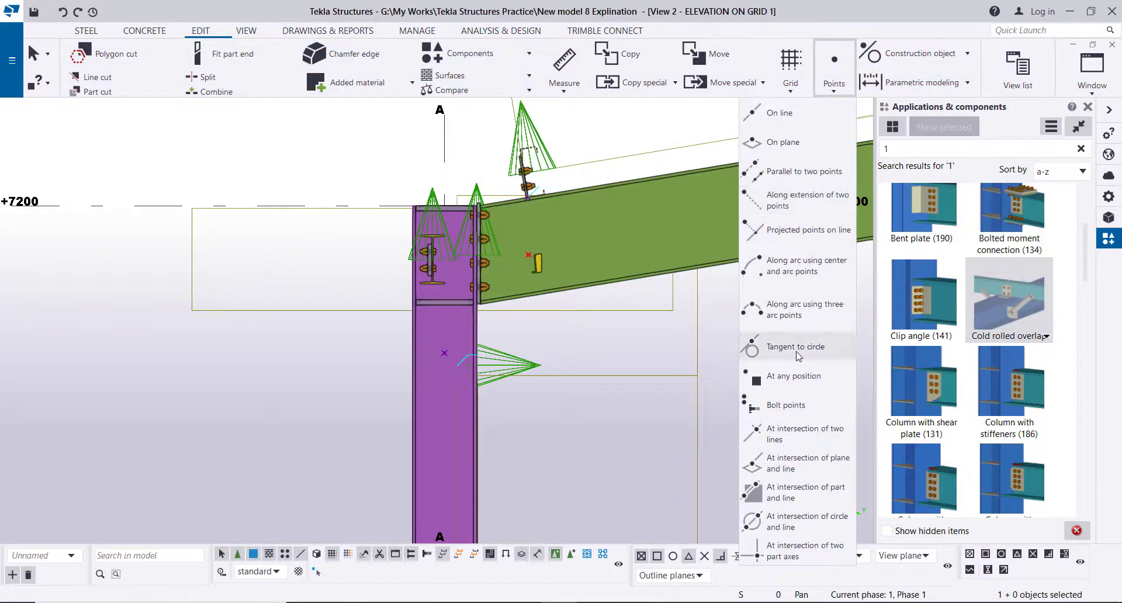
click(794, 377)
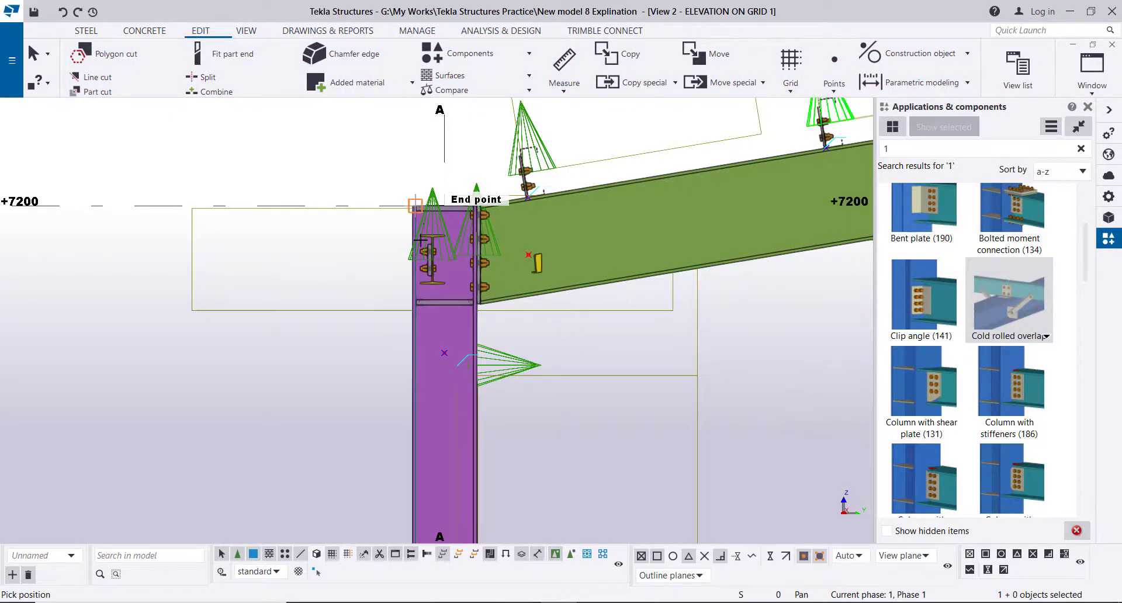
scroll(406, 209, up, 5)
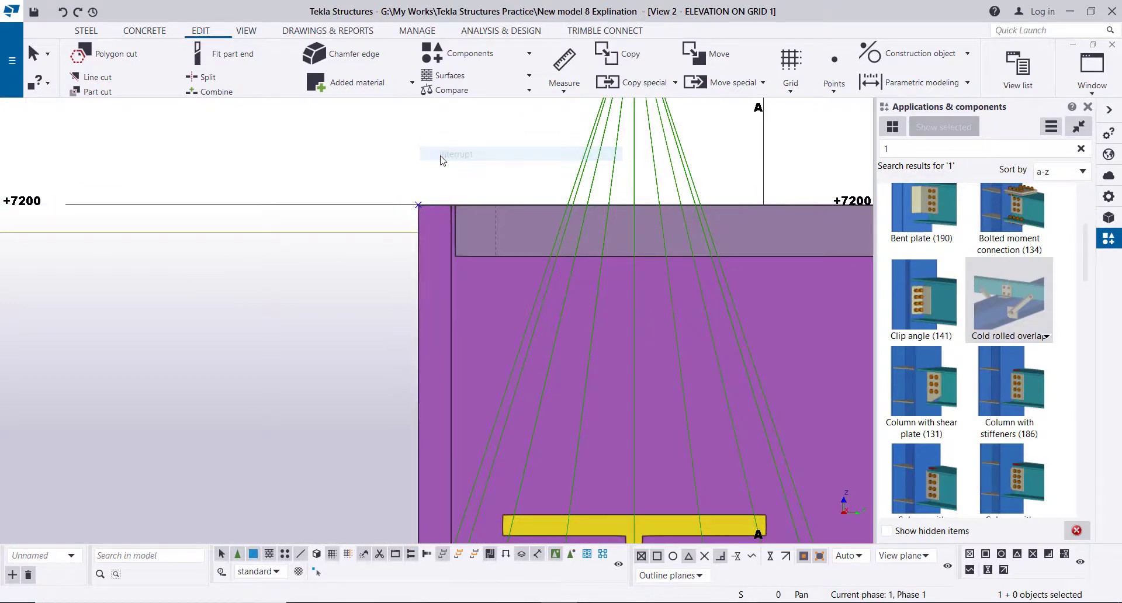
click(426, 204)
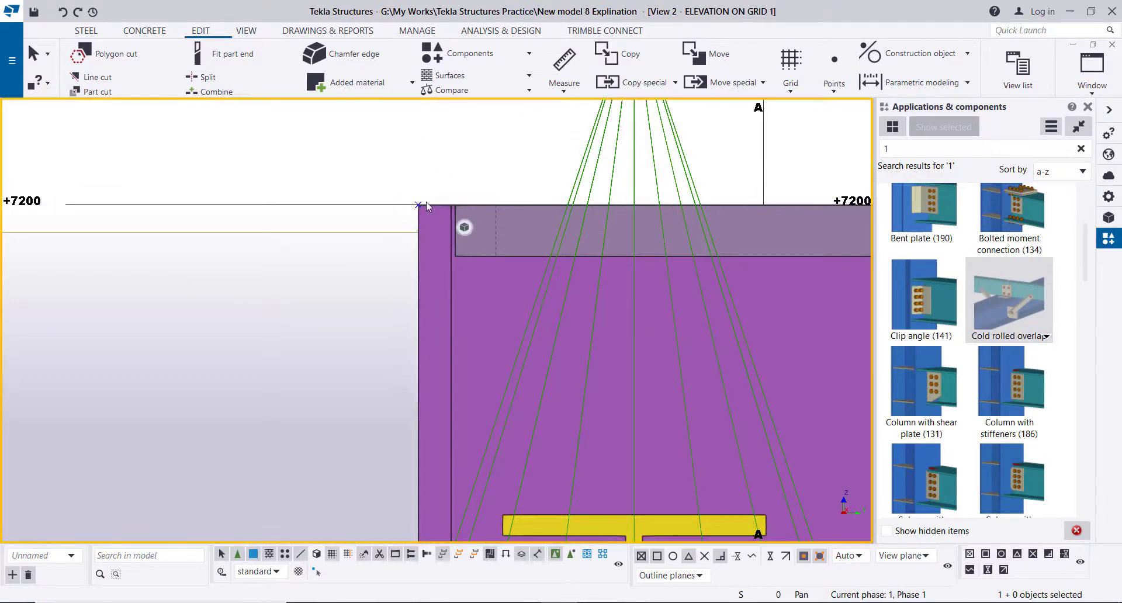
Step: Move the point 150 mm down with a linear move of dZ -150
right_click(260, 151)
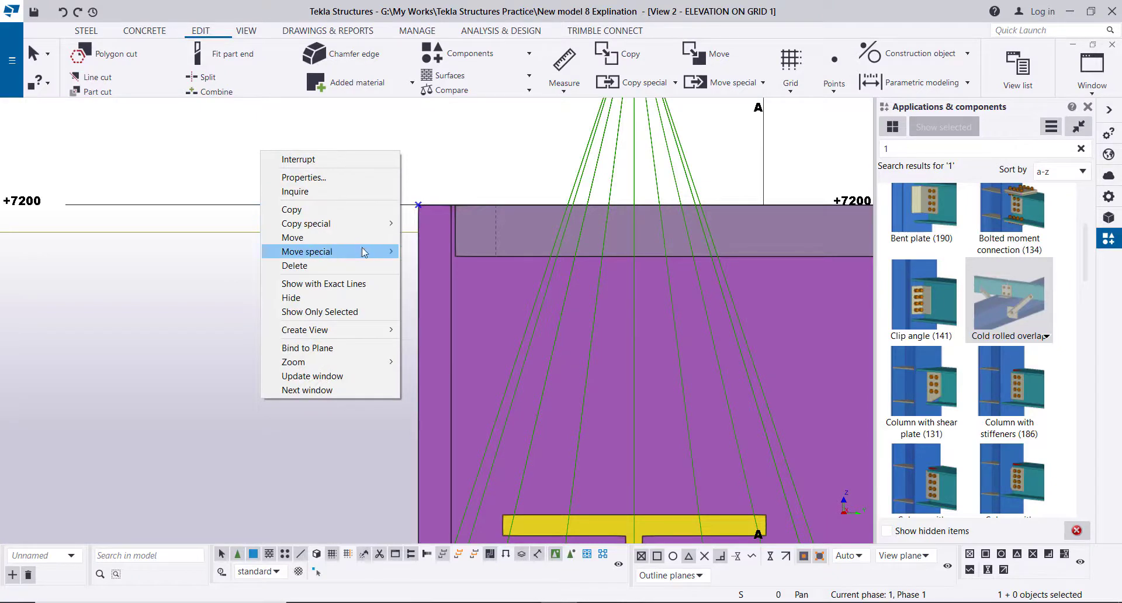
mouse_move(366, 252)
click(417, 254)
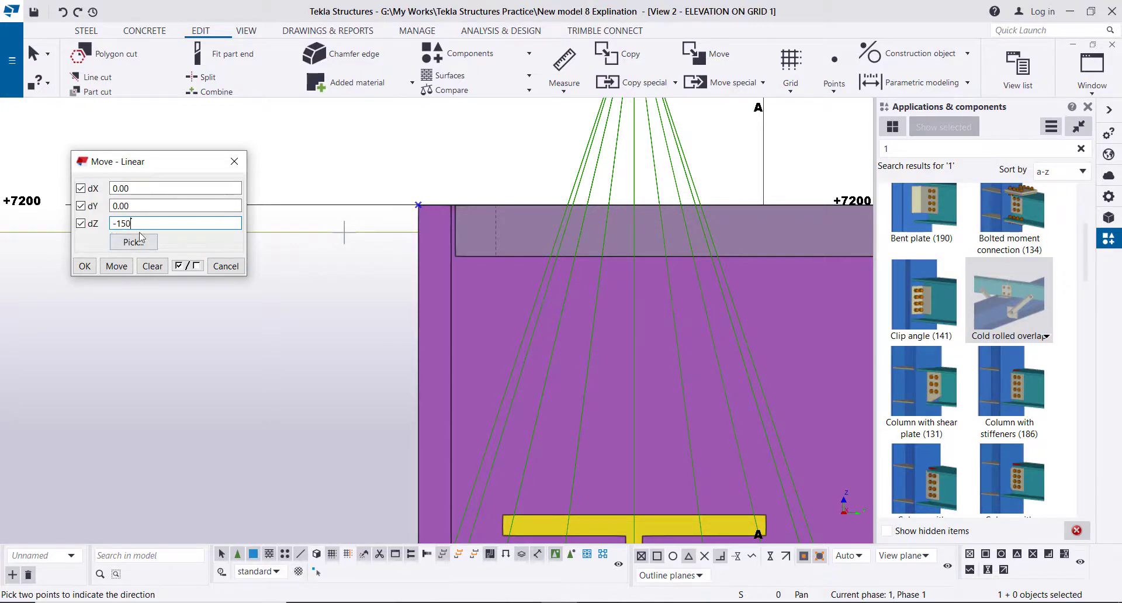
click(85, 268)
scroll(326, 271, down, 5)
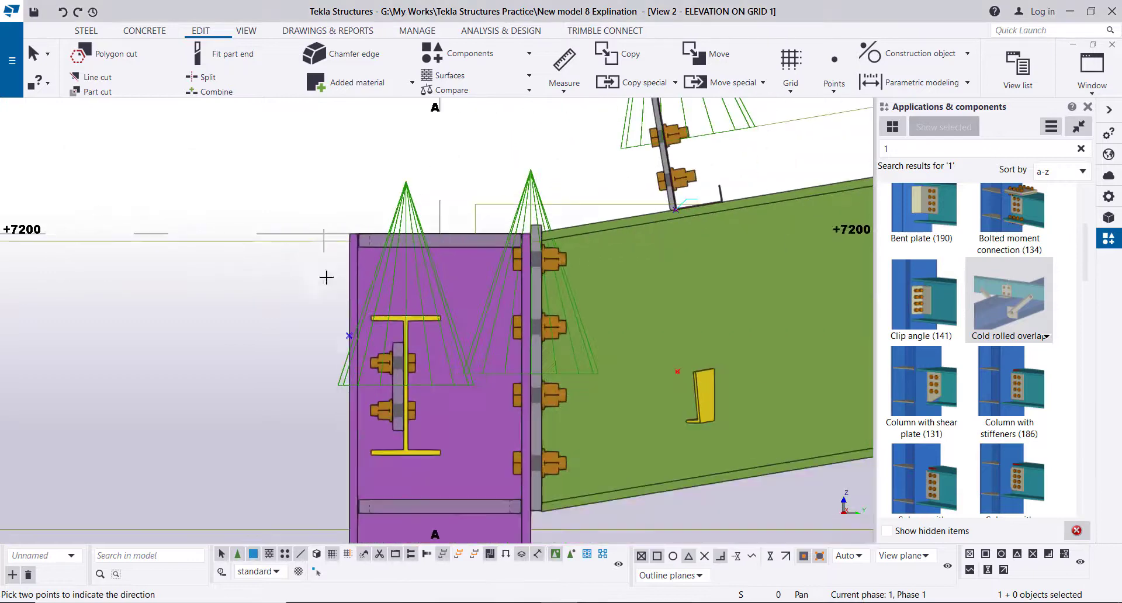
scroll(370, 253, up, 4)
Step: Interrupt the leftover pick command and recentre the view on the grid A column
right_click(254, 178)
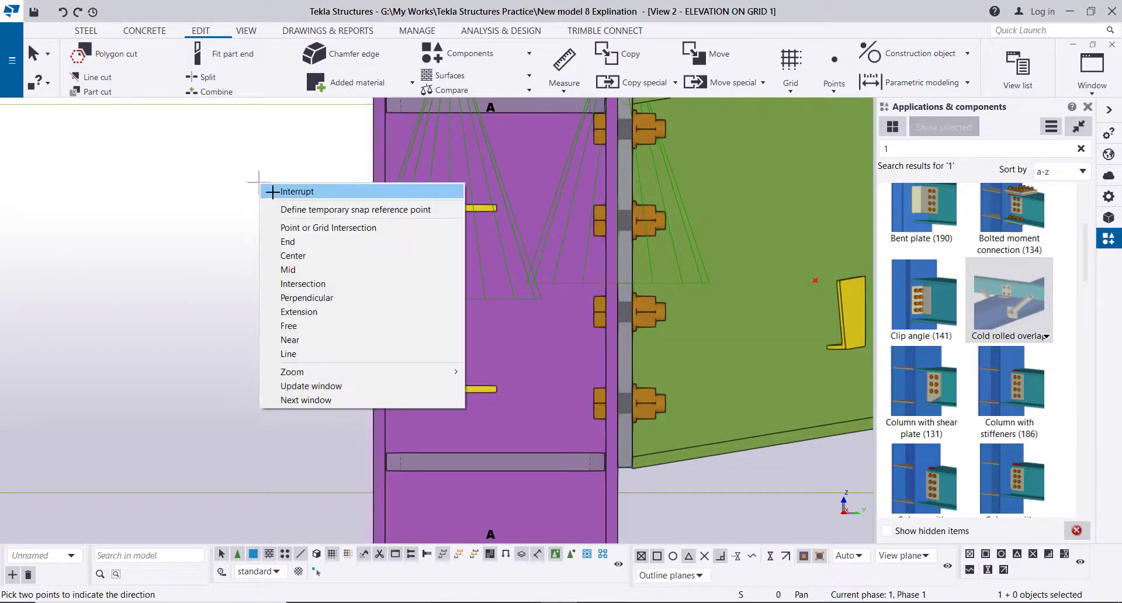
click(273, 186)
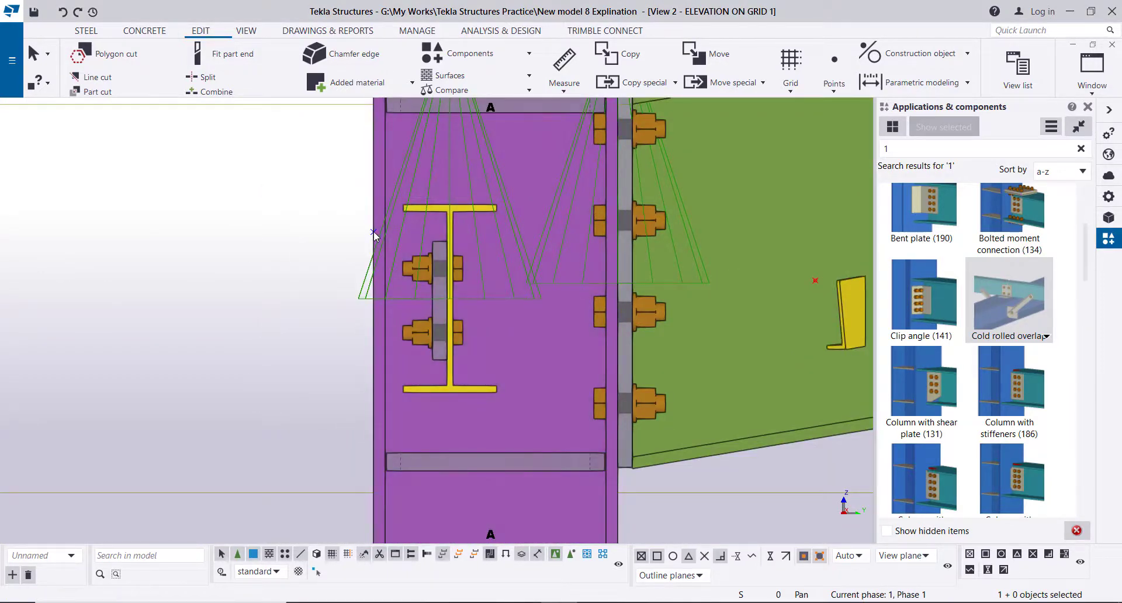
scroll(320, 202, down, 4)
scroll(319, 202, down, 8)
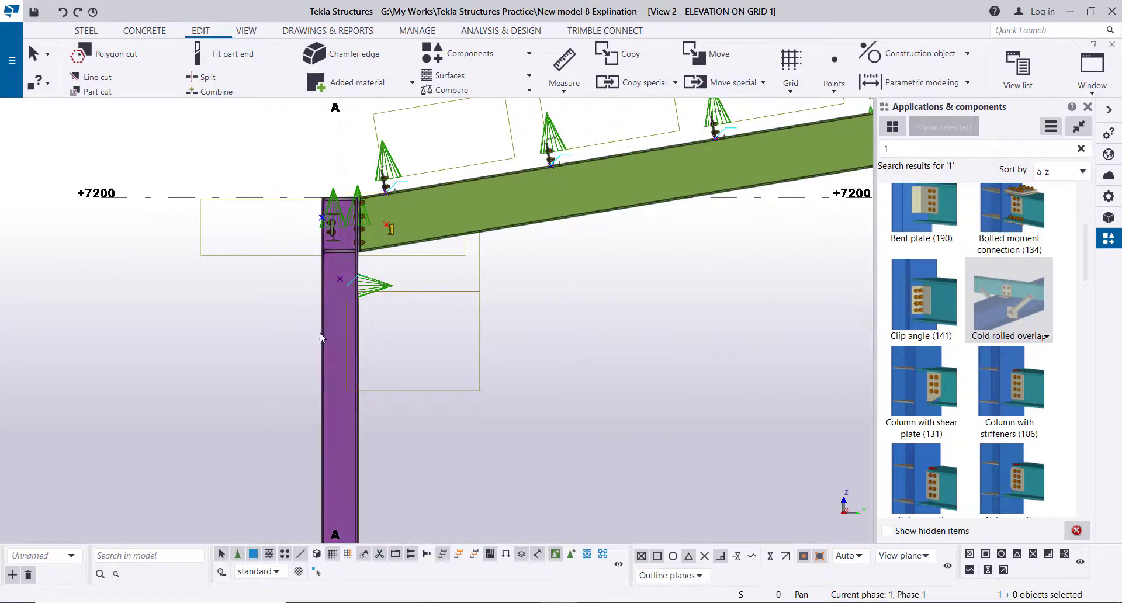
middle_drag(391, 271, 427, 202)
scroll(420, 377, up, 10)
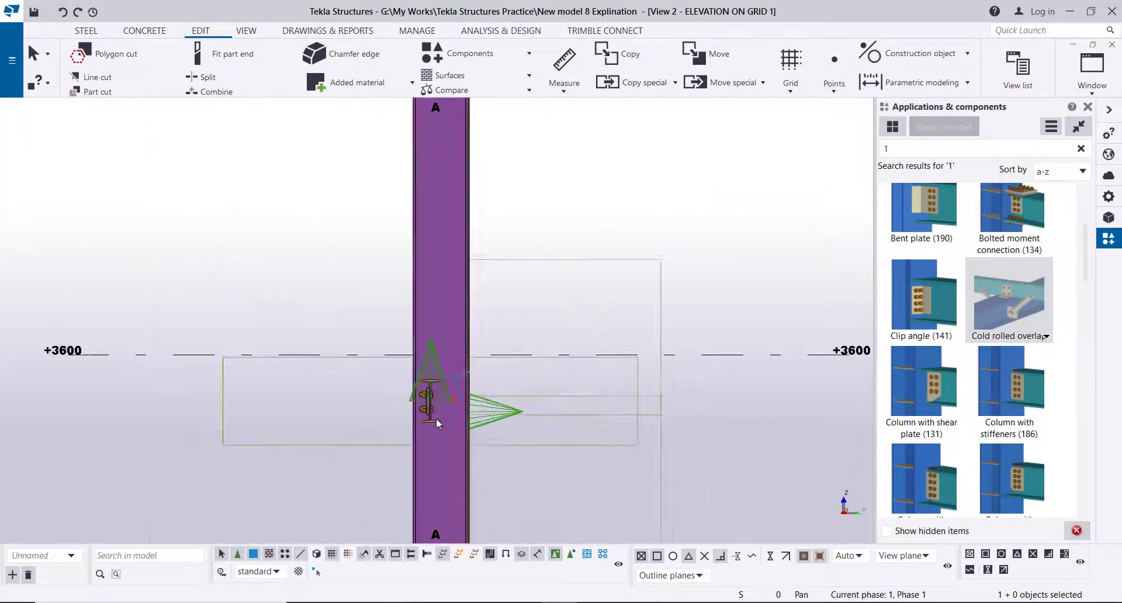
scroll(390, 376, down, 8)
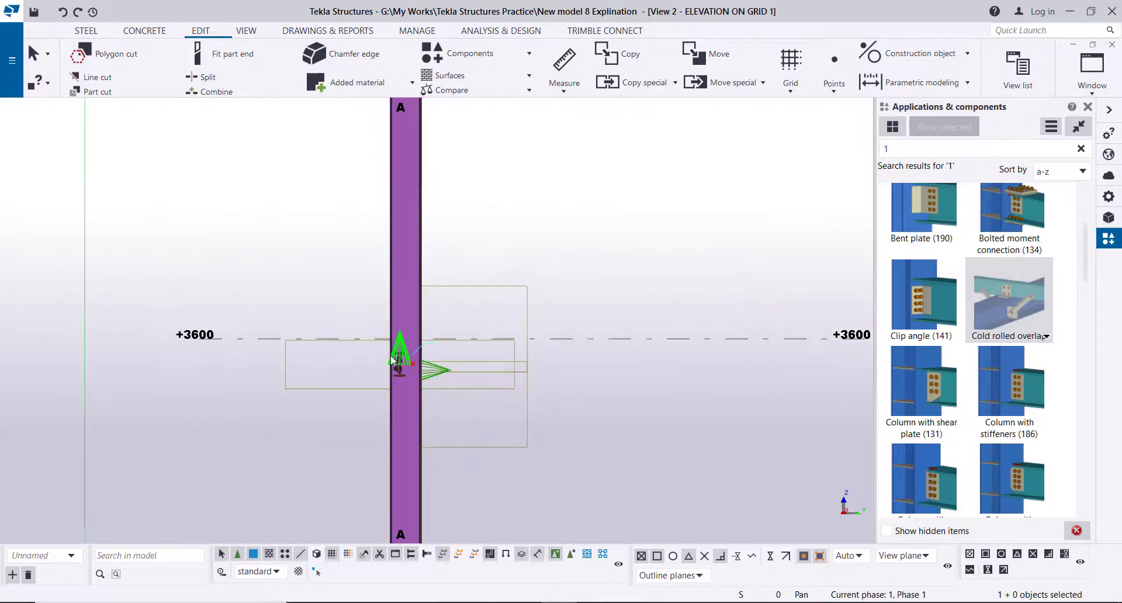
middle_drag(364, 285, 352, 300)
scroll(383, 198, up, 10)
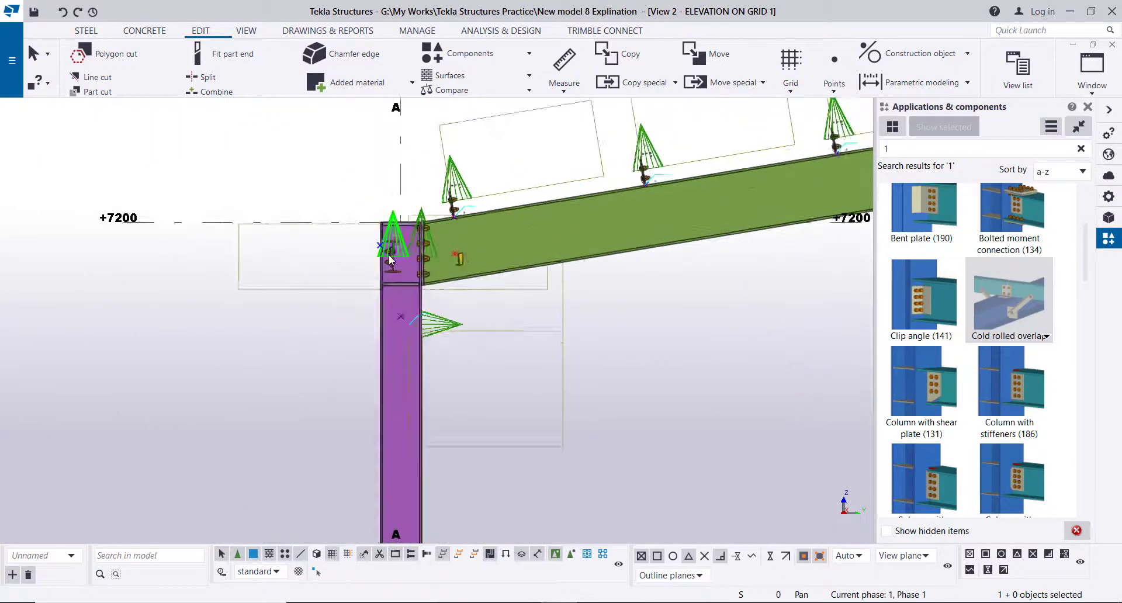
scroll(368, 240, up, 2)
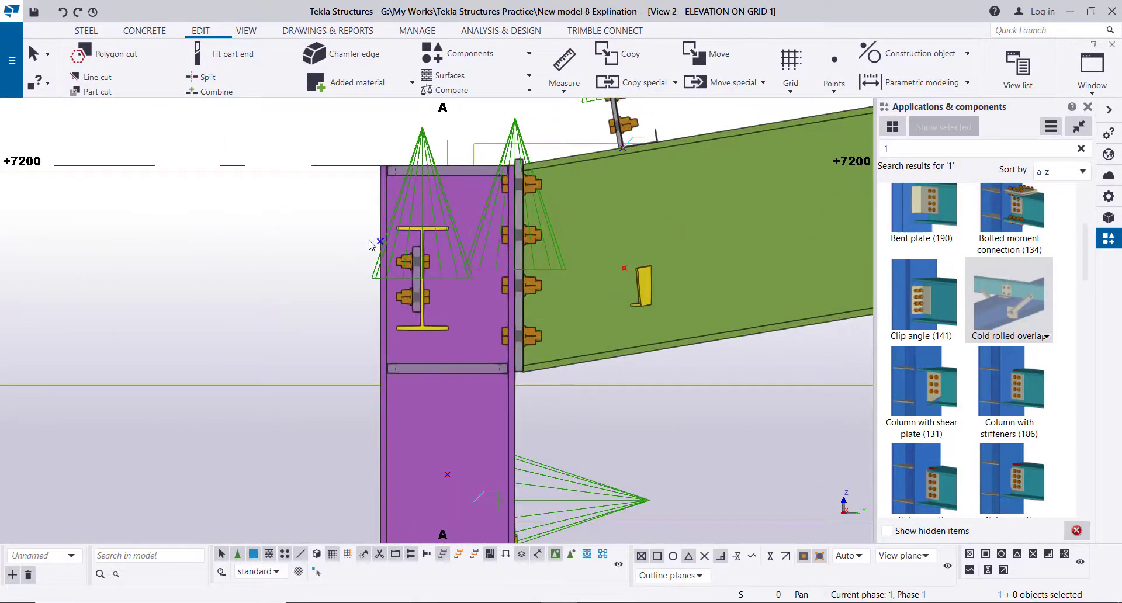
right_click(216, 209)
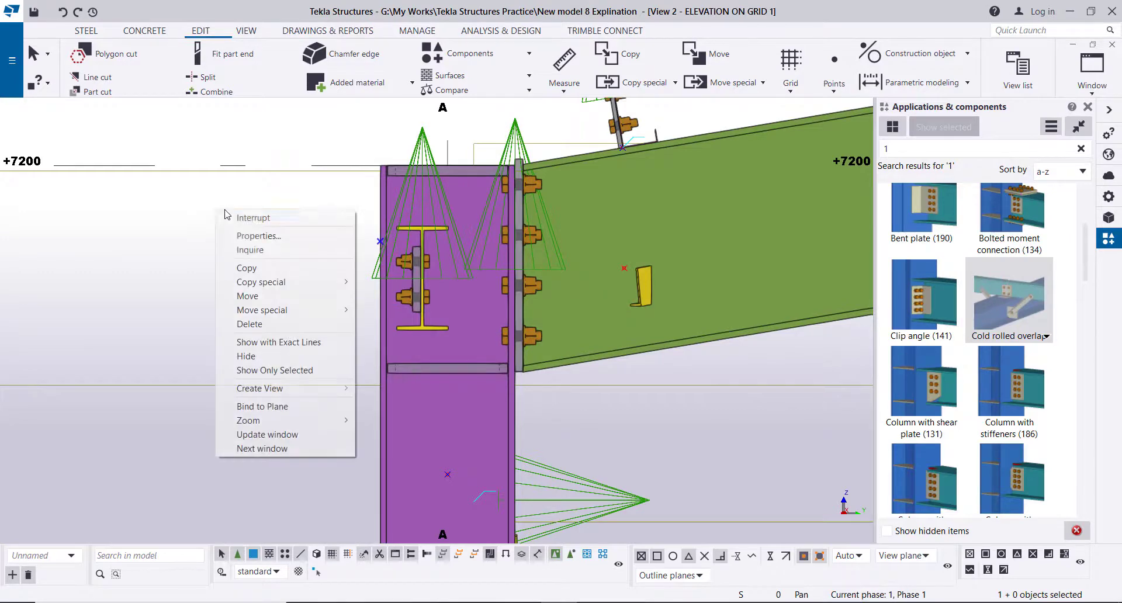
Step: Make 3 linear copies of the point spaced 1000 mm down the column
mouse_move(316, 283)
click(386, 282)
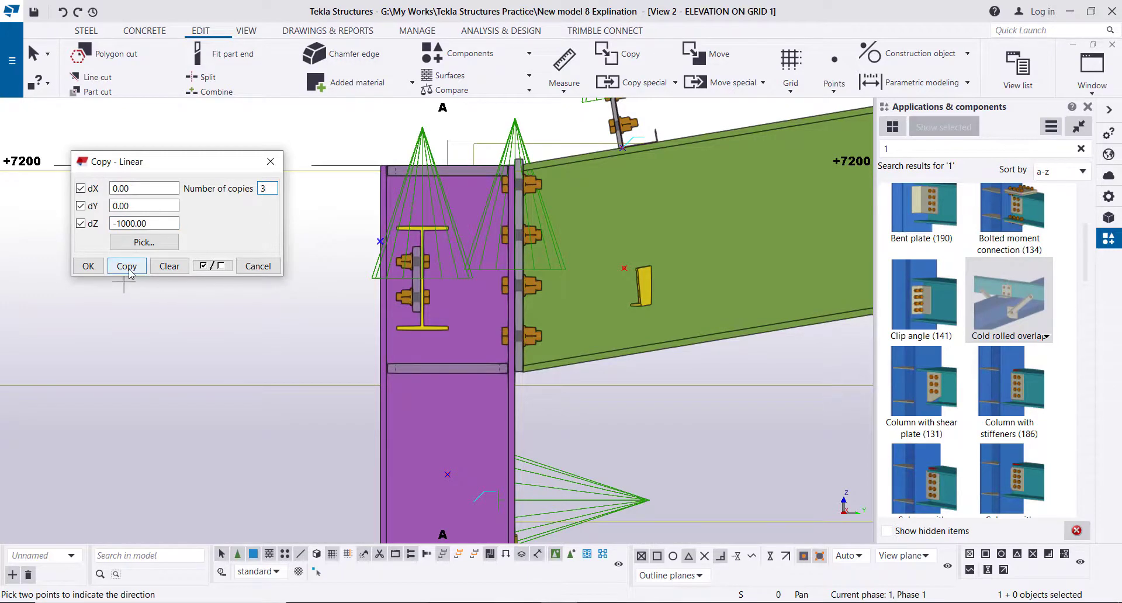
scroll(130, 273, up, 2)
click(87, 267)
scroll(202, 251, down, 3)
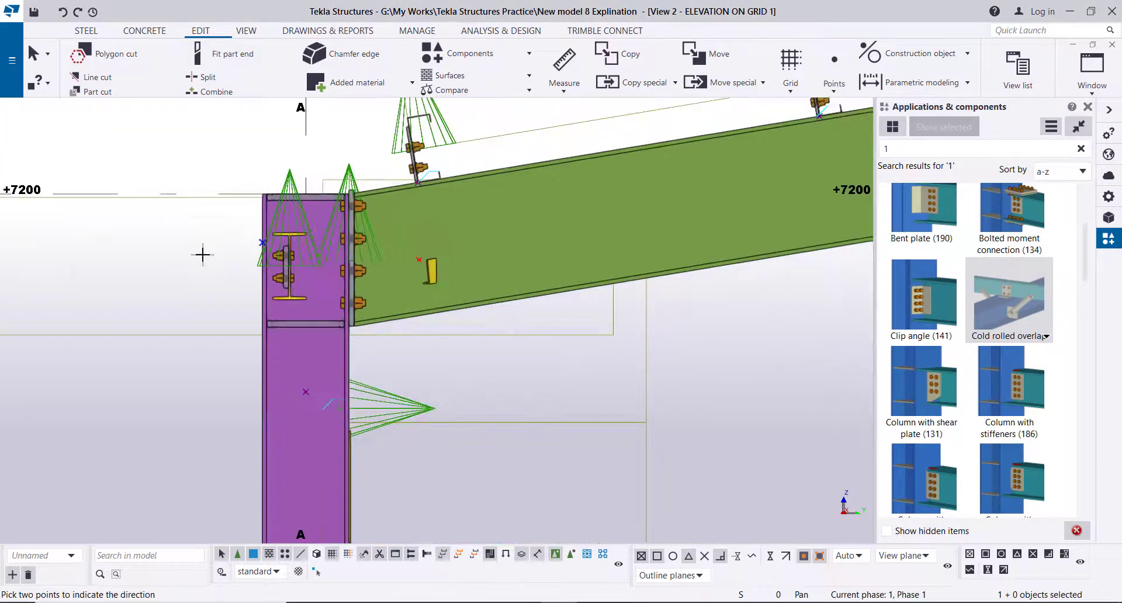
scroll(273, 266, down, 4)
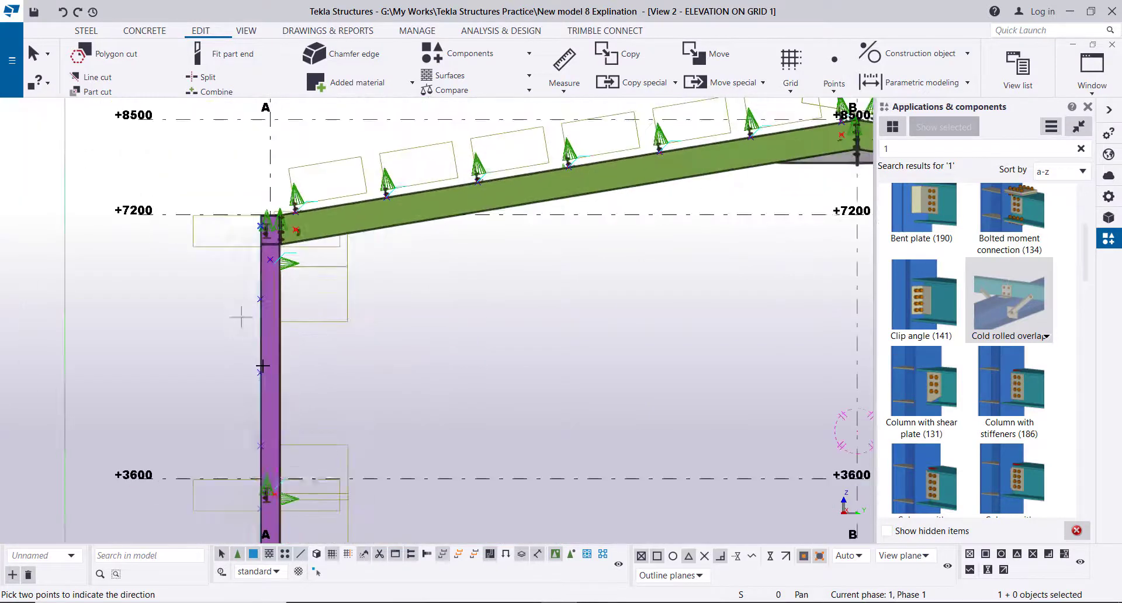
middle_drag(260, 366, 244, 284)
scroll(283, 388, up, 1)
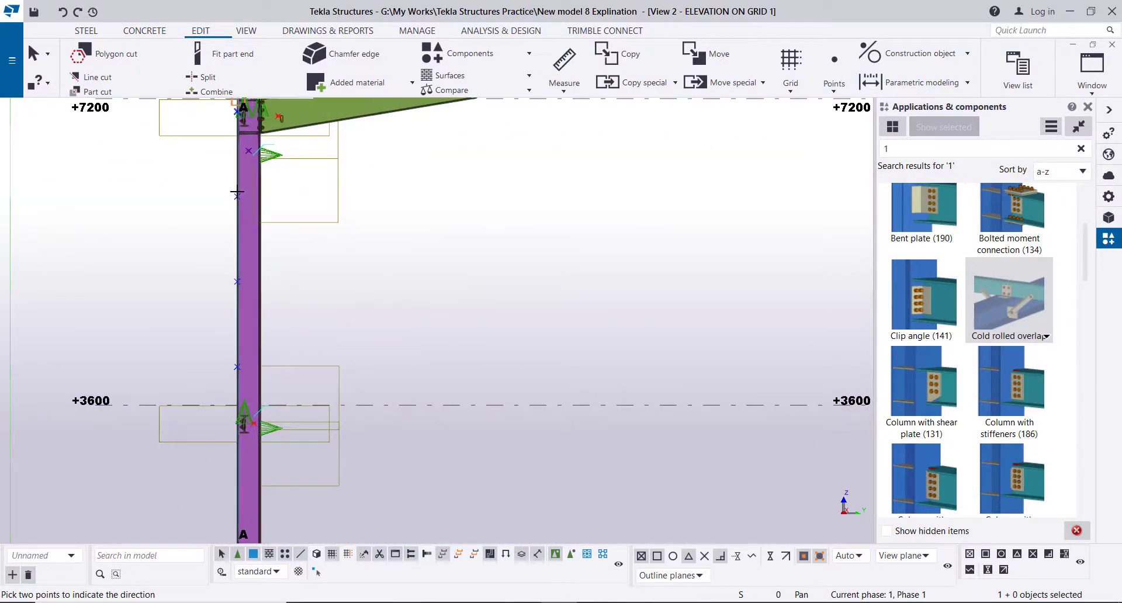
Step: Interrupt the direction-picking command and clear the selection
right_click(169, 263)
click(193, 268)
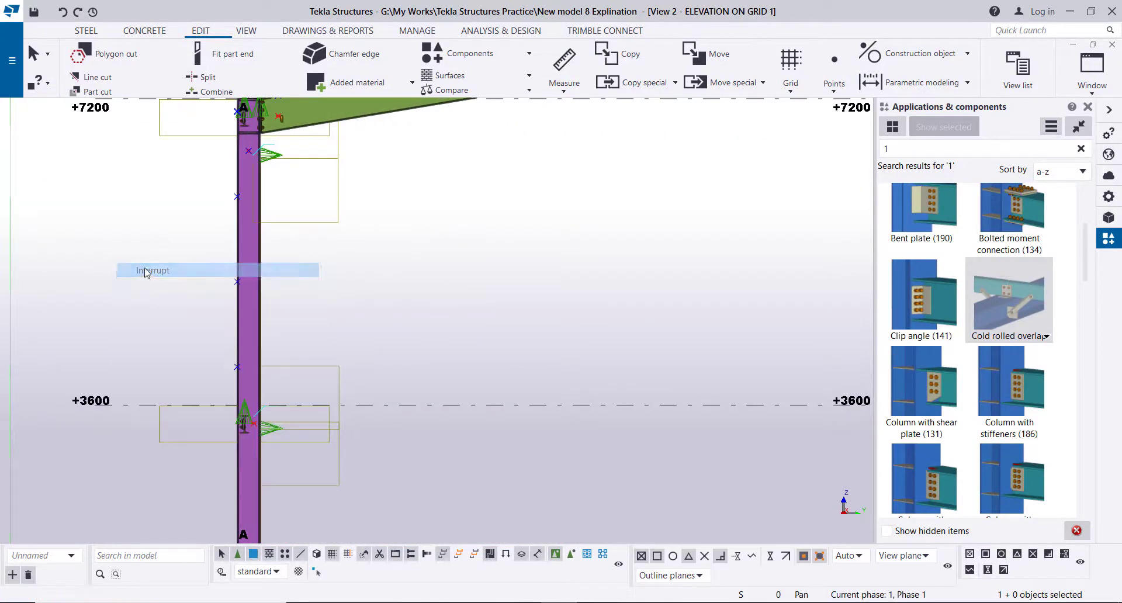
scroll(166, 329, down, 2)
middle_drag(183, 183, 157, 252)
scroll(169, 227, up, 6)
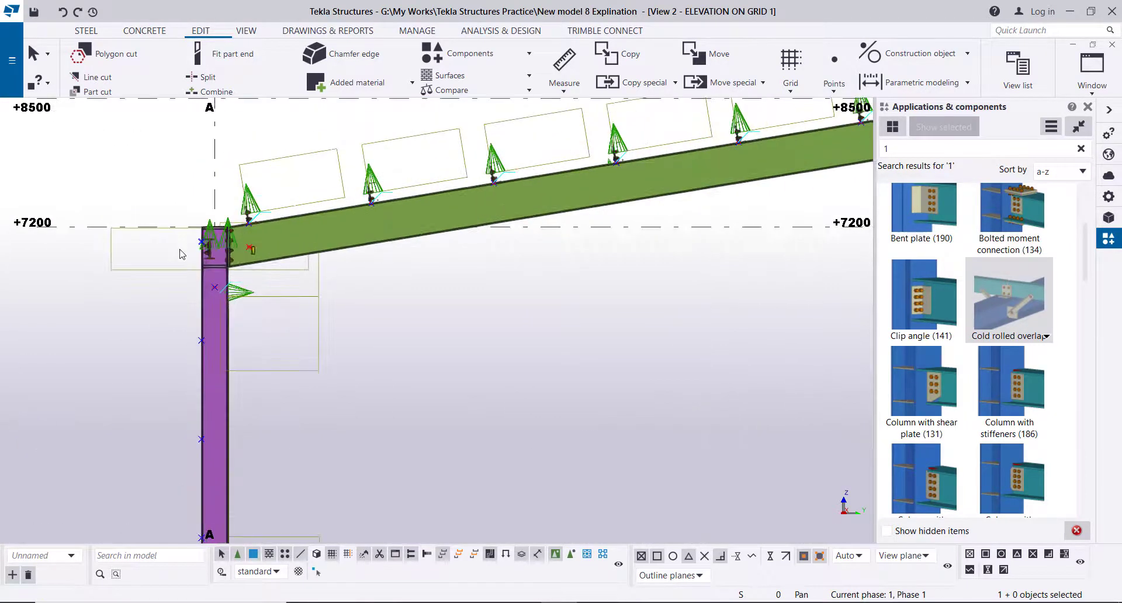
middle_drag(198, 218, 231, 174)
click(468, 418)
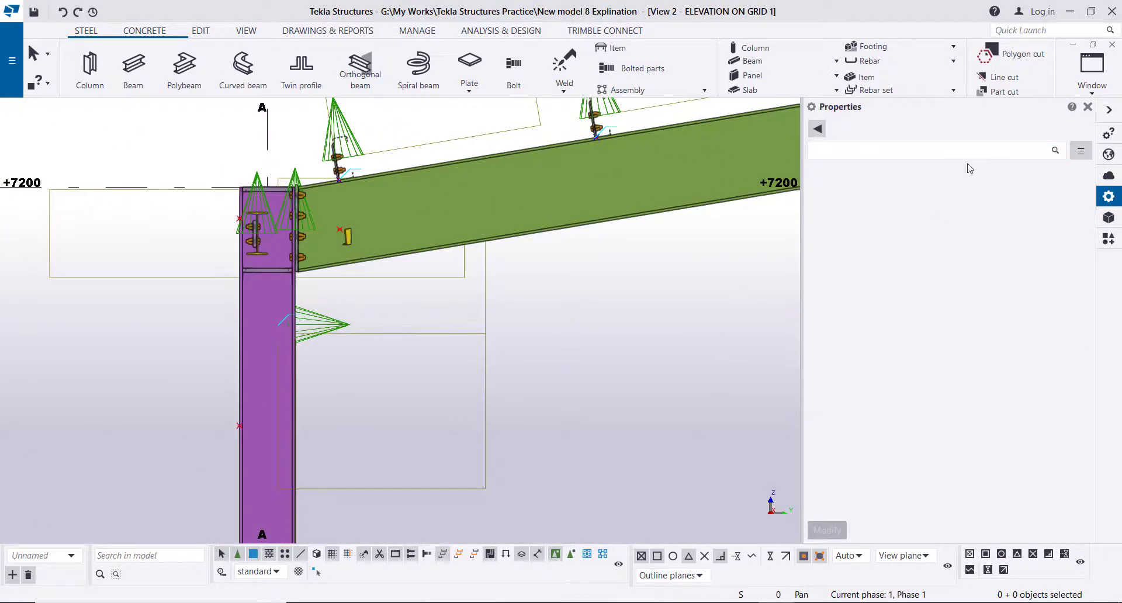
Step: Switch to the View 1 - 3d model view
click(1091, 69)
click(1086, 193)
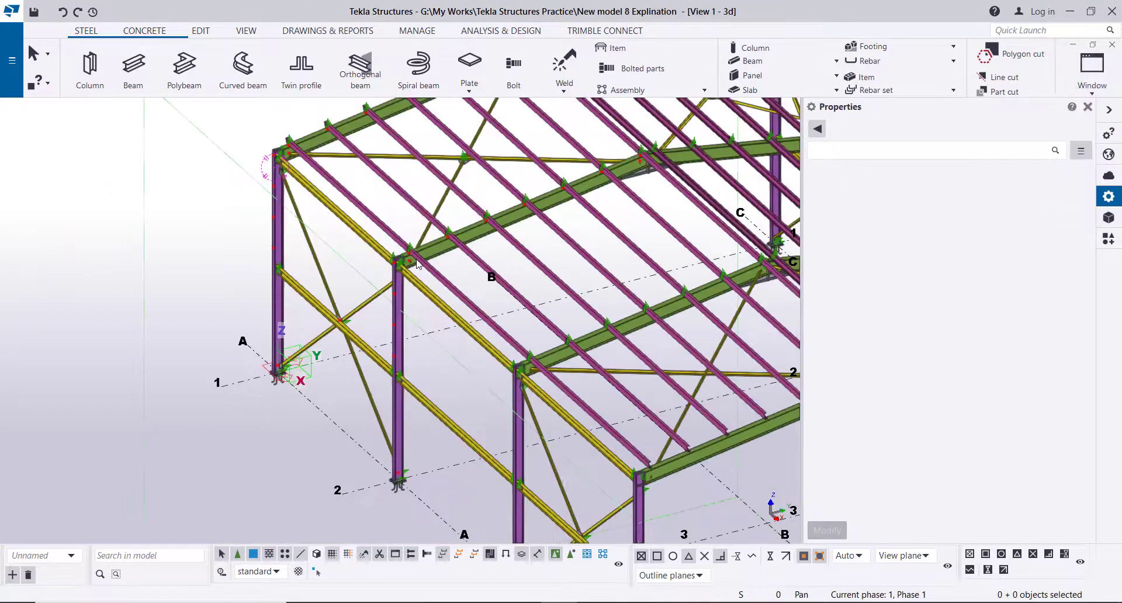
scroll(278, 146, up, 5)
Step: Place a 203S70-144M beam from the grid A column-top midpoint to the next column top
click(133, 69)
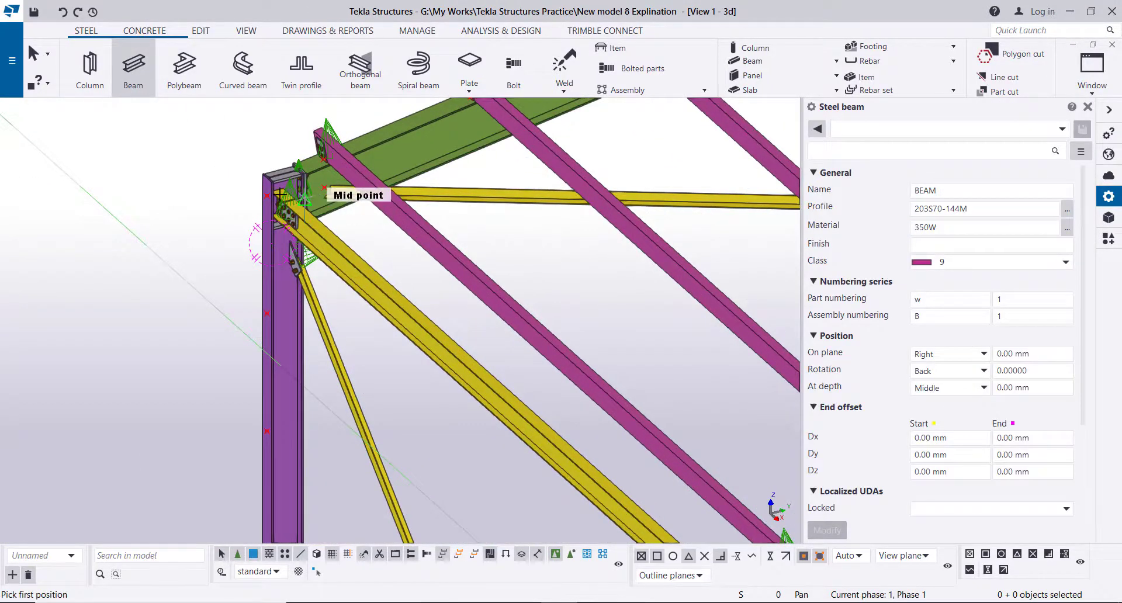
scroll(281, 201, up, 3)
click(248, 189)
scroll(181, 167, down, 4)
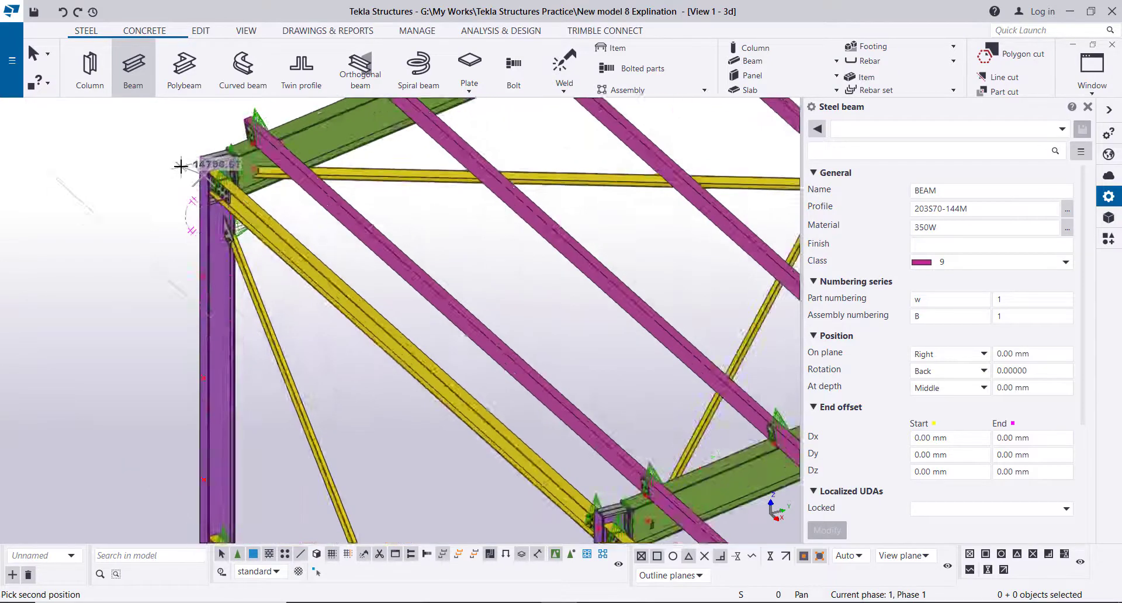
scroll(263, 263, down, 3)
scroll(327, 287, up, 6)
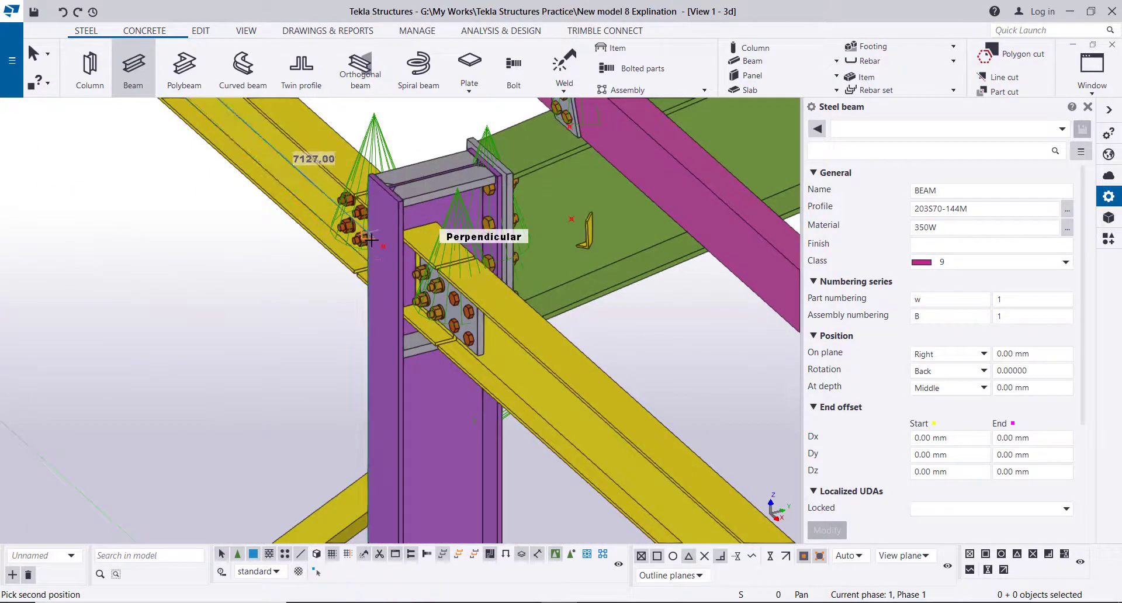
click(381, 244)
scroll(304, 233, down, 5)
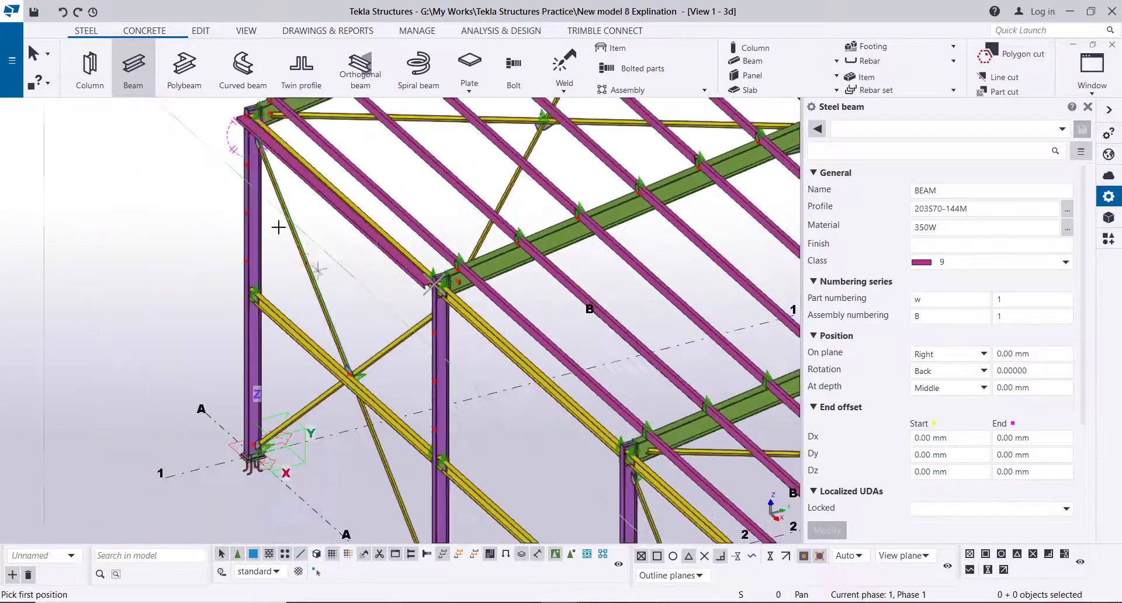
right_click(155, 163)
click(188, 169)
scroll(242, 125, up, 5)
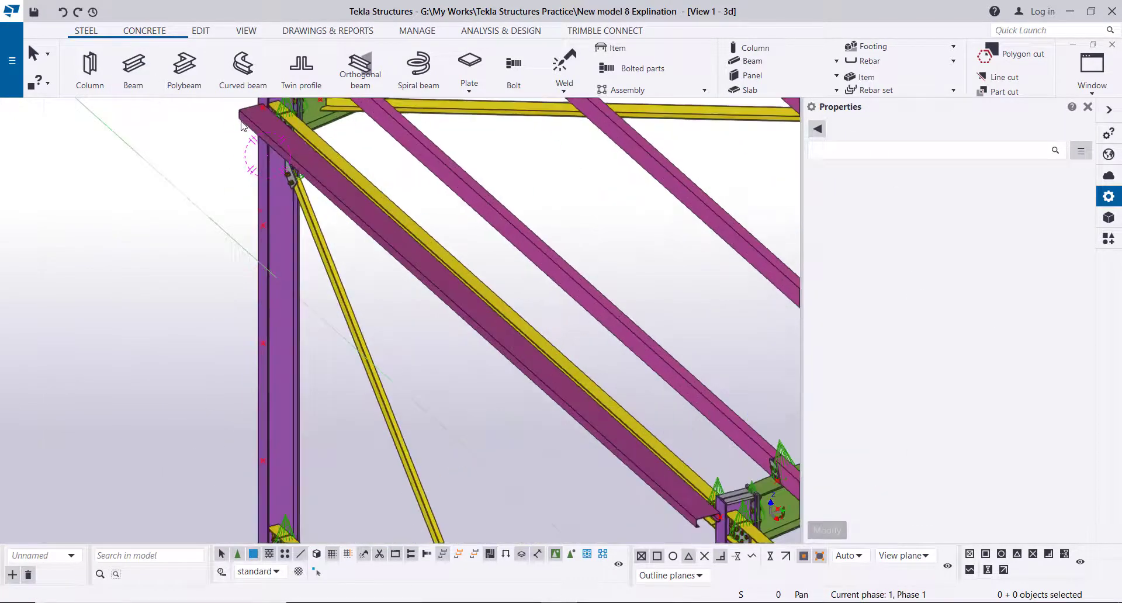
Step: Select the purlin's Cold rolled overlap connection and bring up the Applications & components catalogue
scroll(241, 124, up, 6)
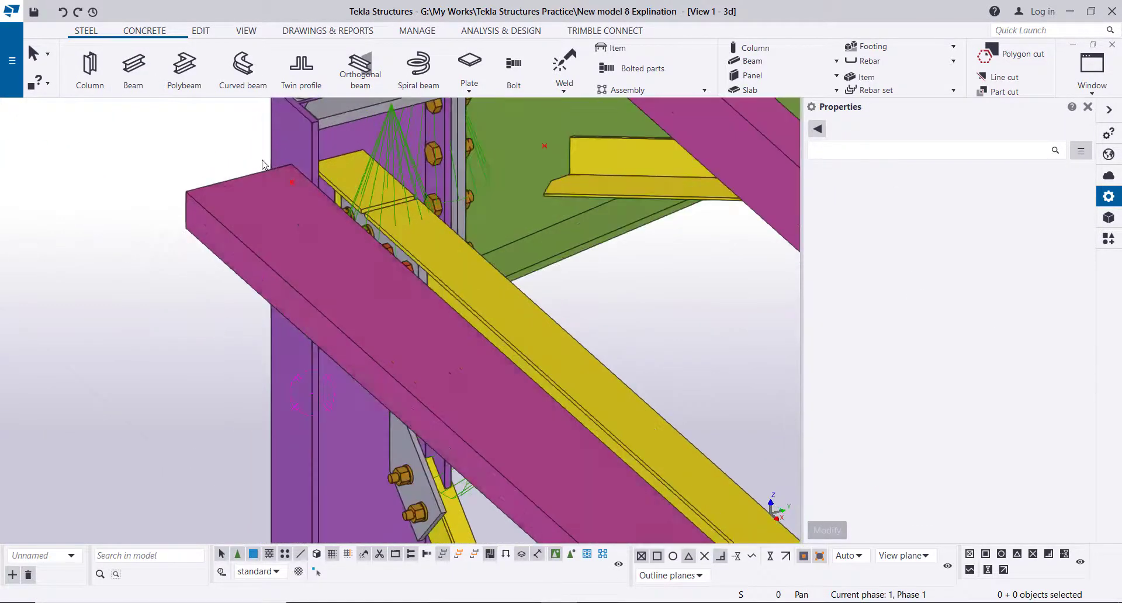
scroll(263, 164, down, 6)
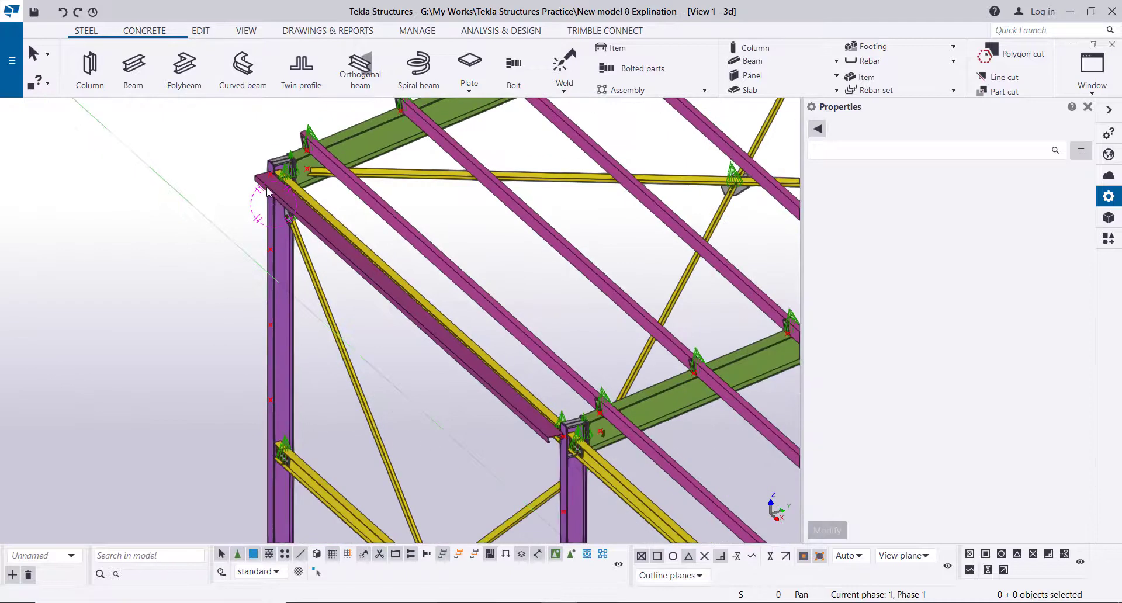
scroll(262, 178, up, 5)
scroll(283, 168, down, 6)
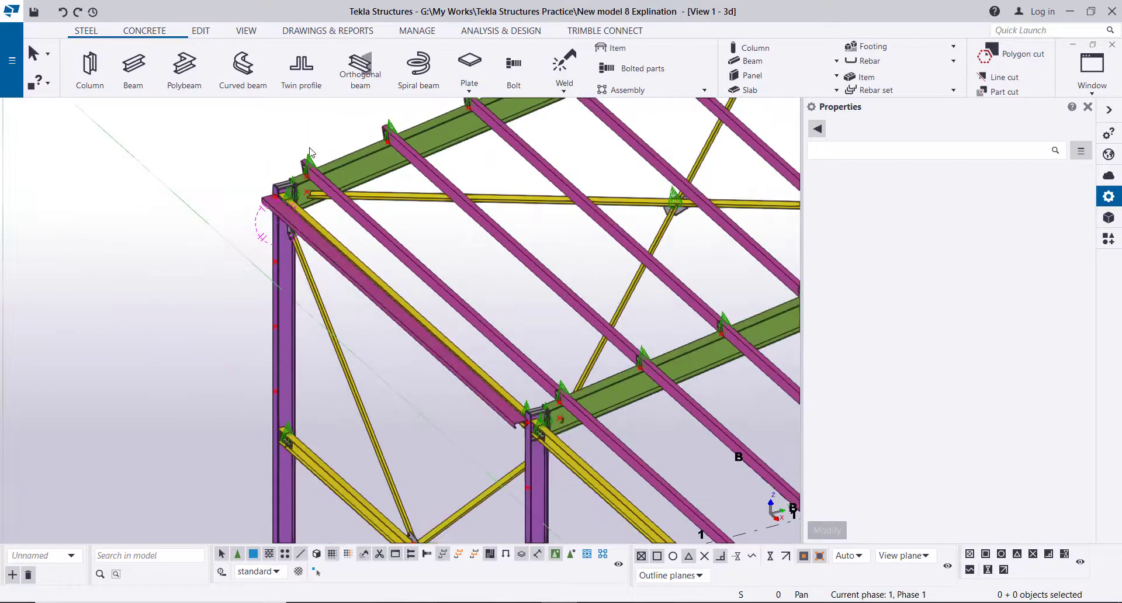
scroll(310, 152, up, 5)
click(320, 154)
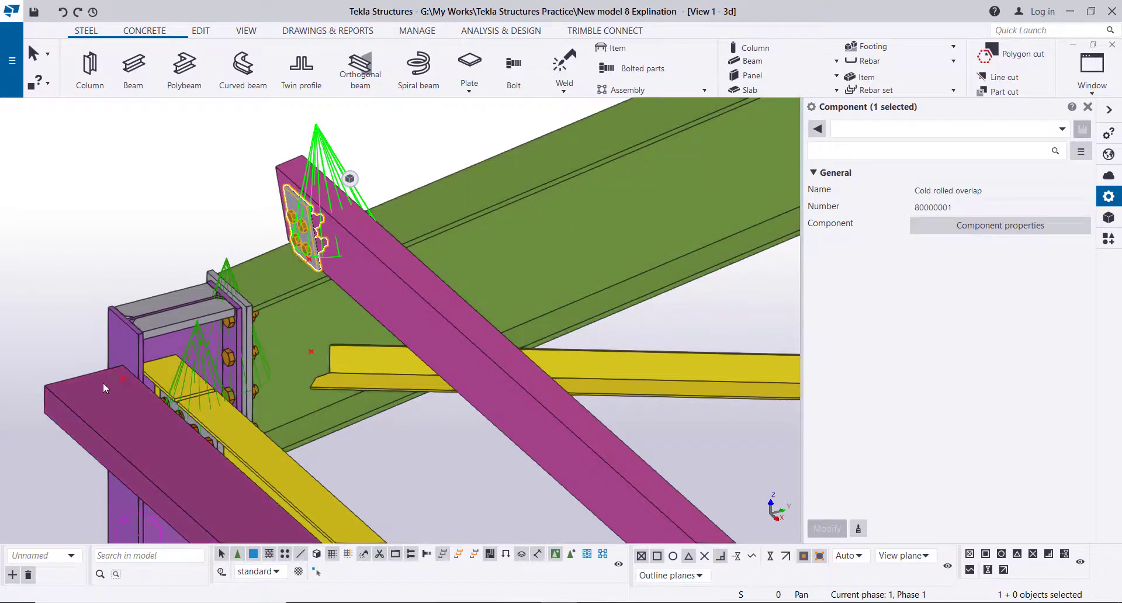
scroll(238, 237, down, 3)
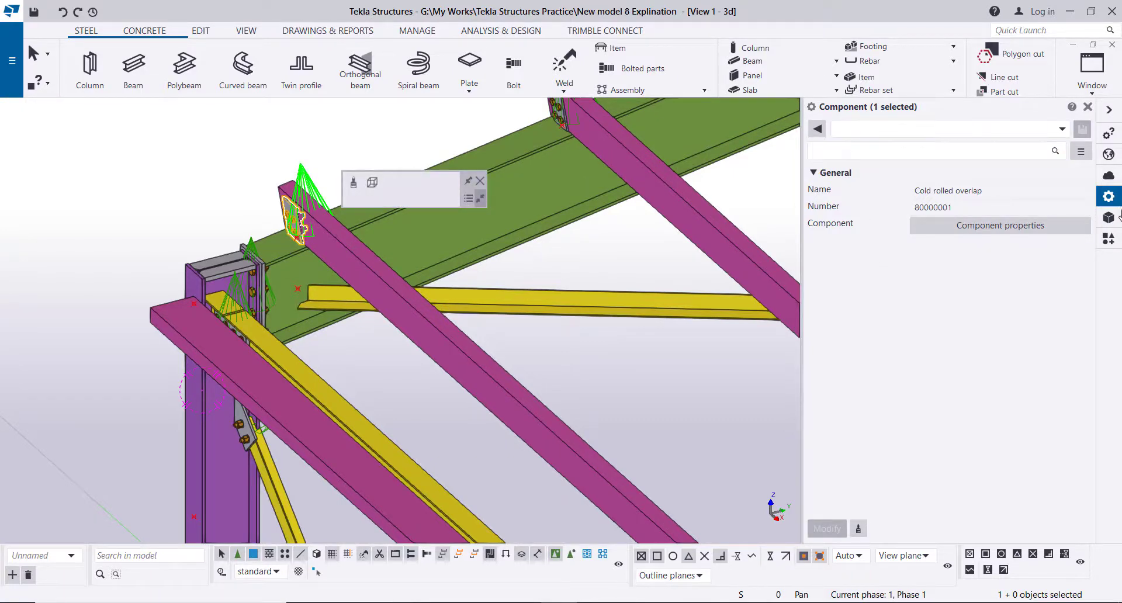
click(1107, 241)
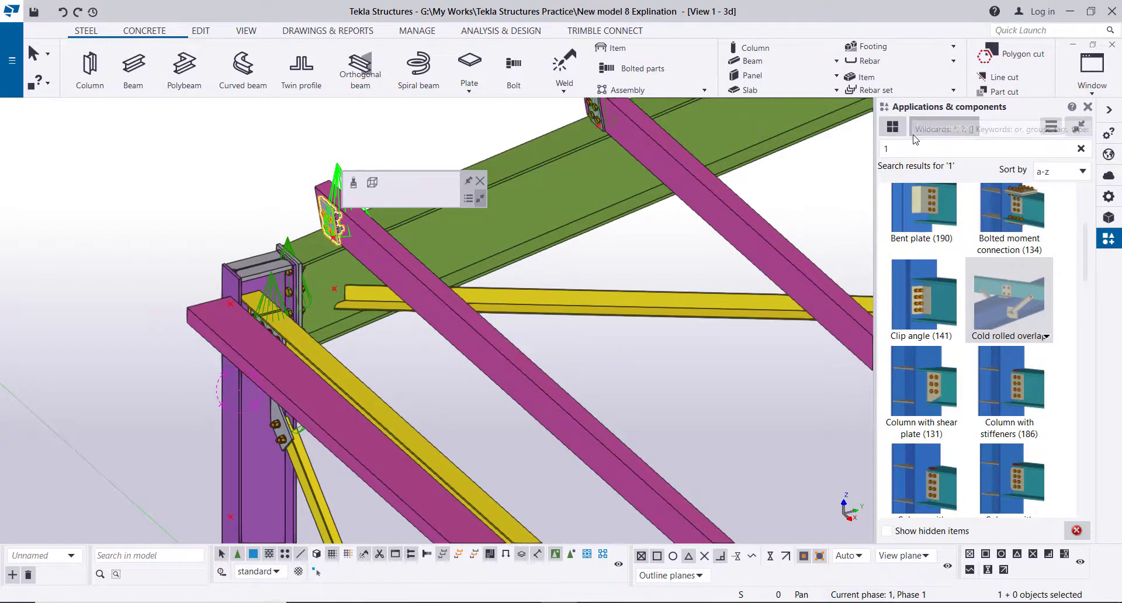
Step: Add a Cold rolled overlap connection with the column as main part and the eave beam as secondary
click(997, 293)
scroll(216, 309, up, 5)
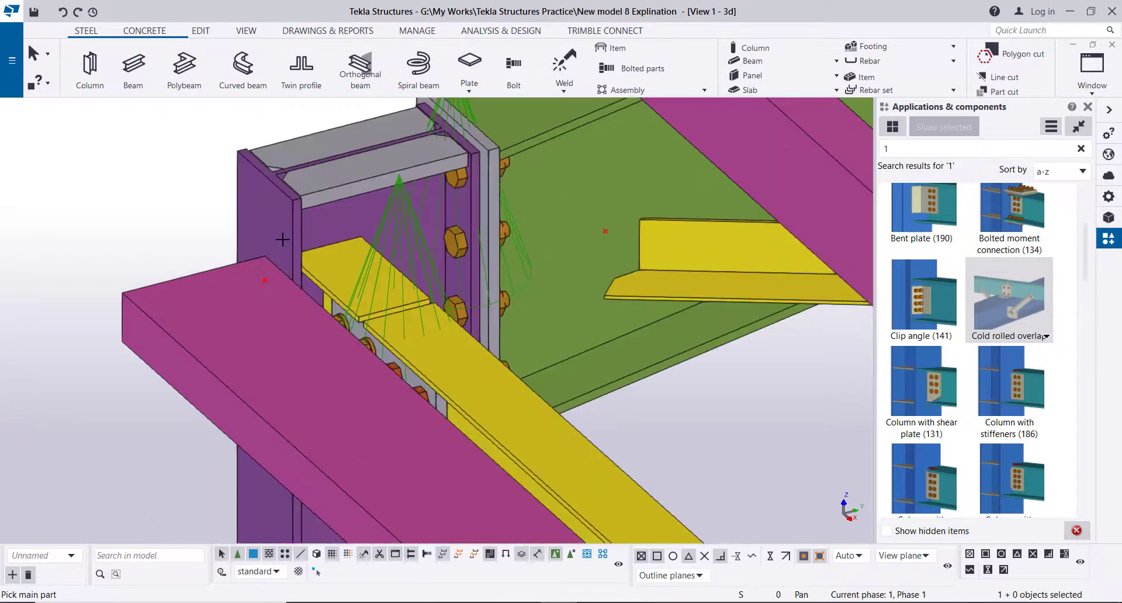
click(281, 234)
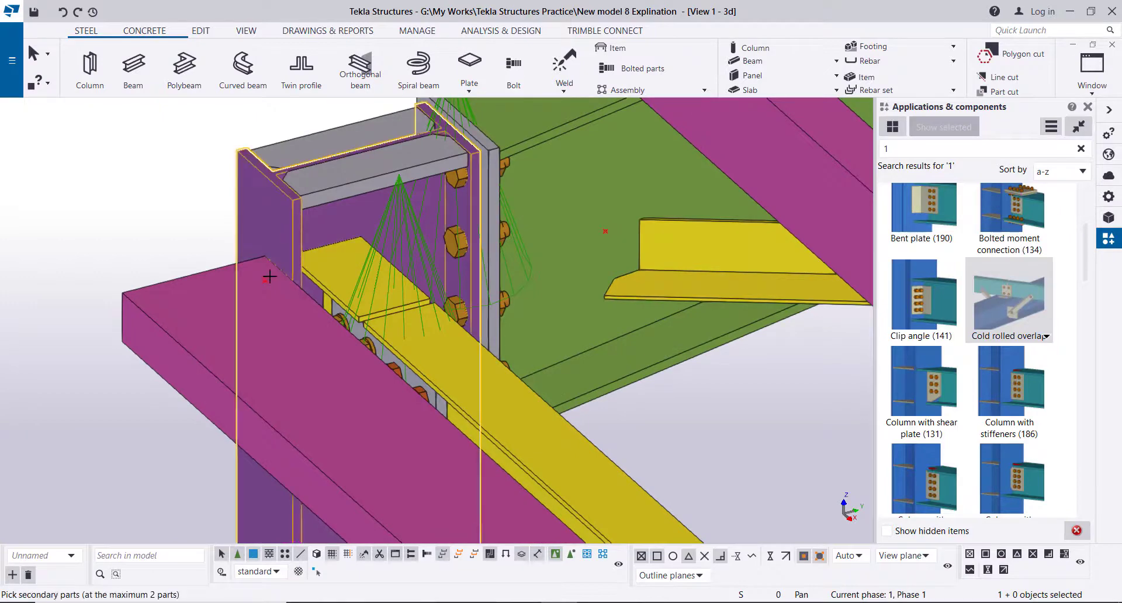
click(243, 292)
middle_click(156, 191)
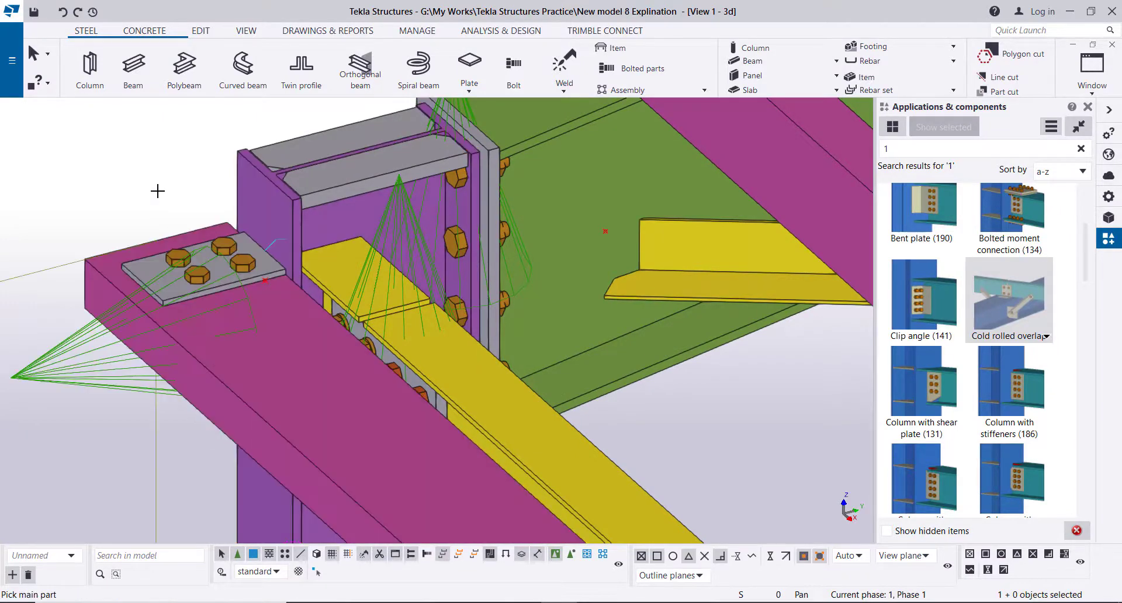
scroll(158, 188, down, 4)
scroll(183, 213, up, 4)
middle_drag(183, 214, 303, 237)
scroll(251, 210, down, 2)
scroll(248, 228, up, 2)
scroll(303, 236, down, 8)
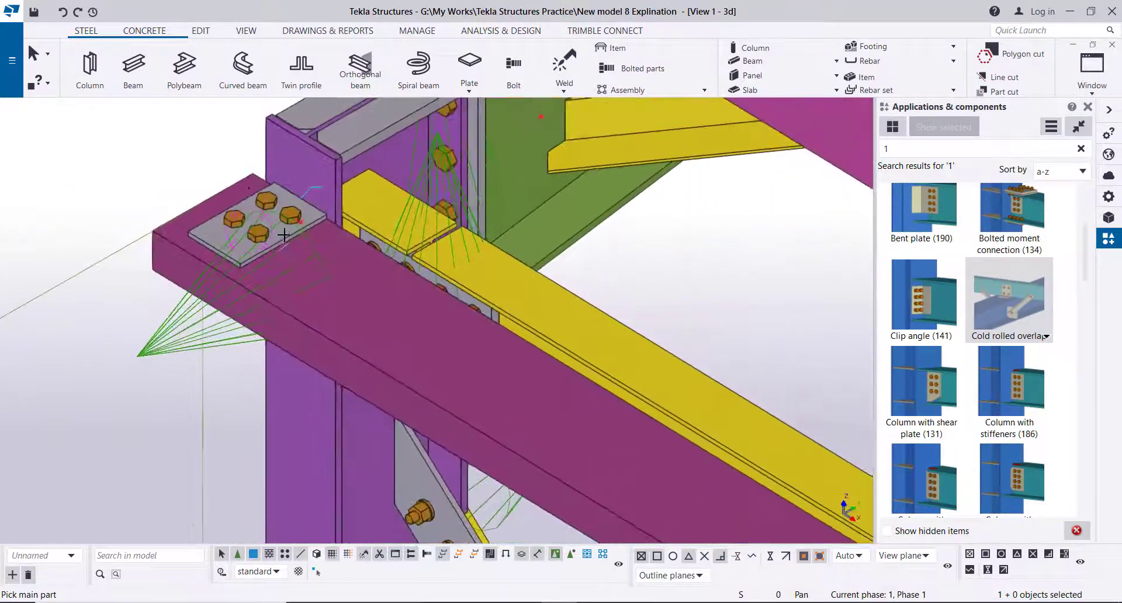
scroll(344, 255, up, 5)
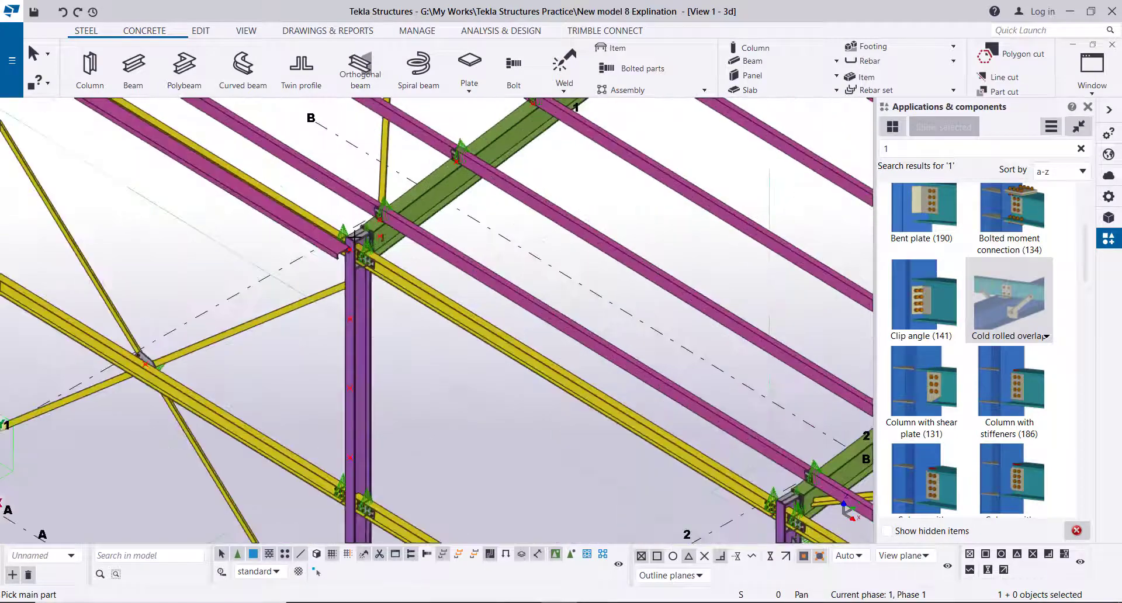
scroll(422, 279, down, 6)
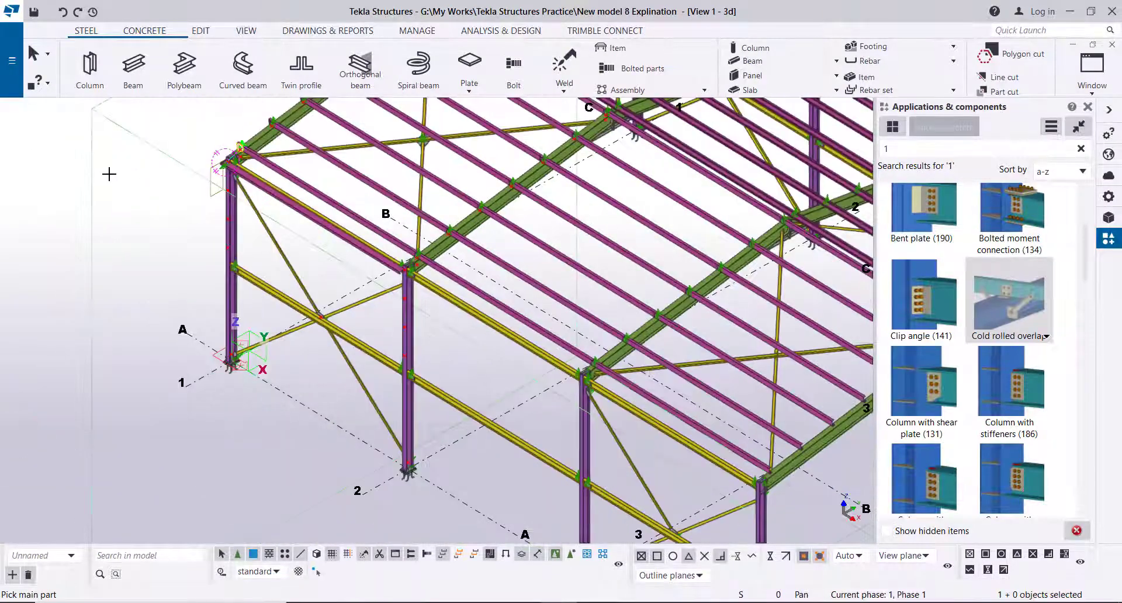
right_click(44, 139)
click(65, 147)
scroll(297, 192, up, 8)
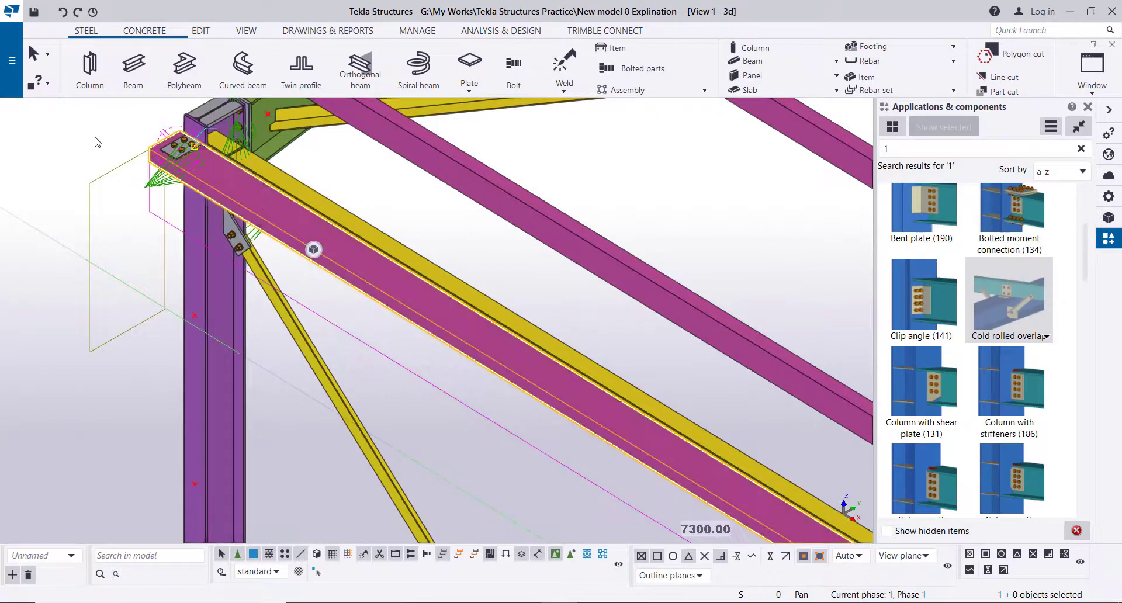
right_click(92, 139)
click(117, 182)
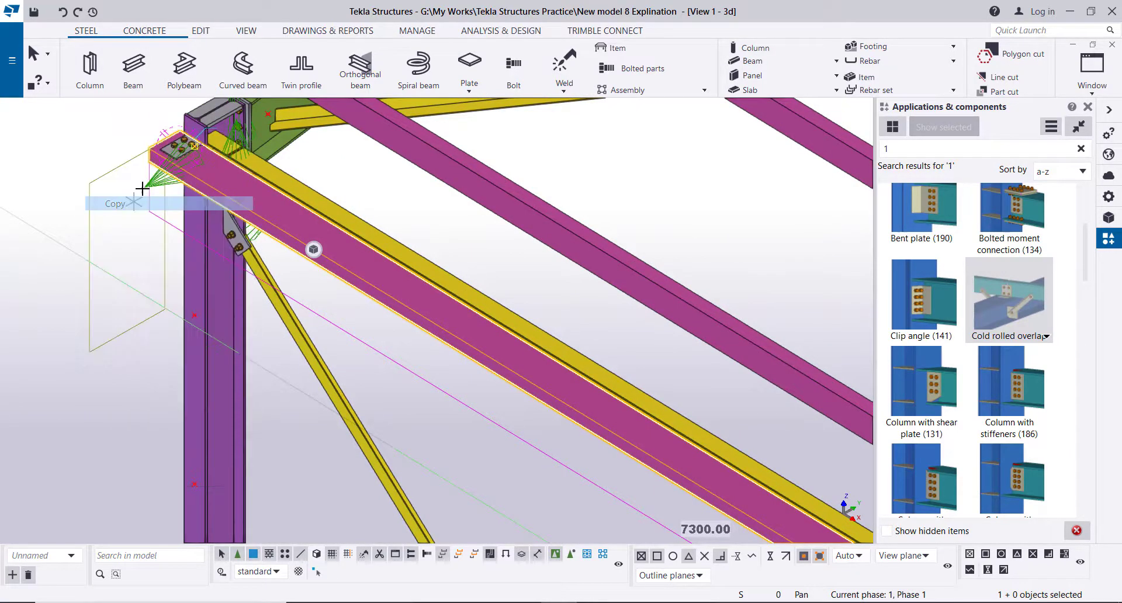
scroll(180, 157, down, 8)
scroll(193, 467, up, 5)
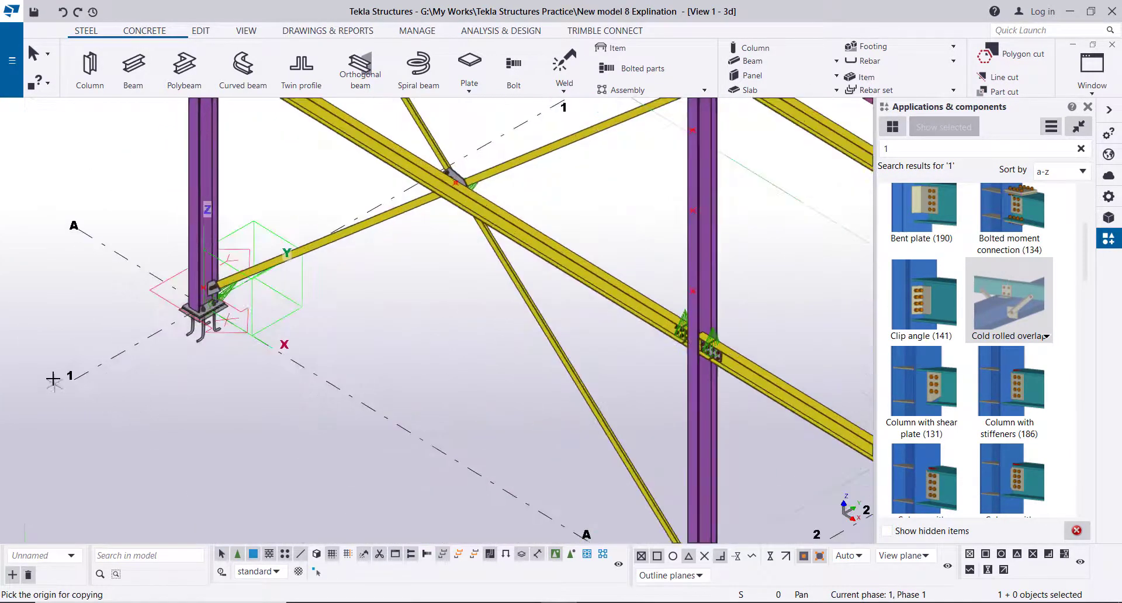
click(73, 379)
scroll(82, 362, down, 5)
scroll(198, 333, up, 5)
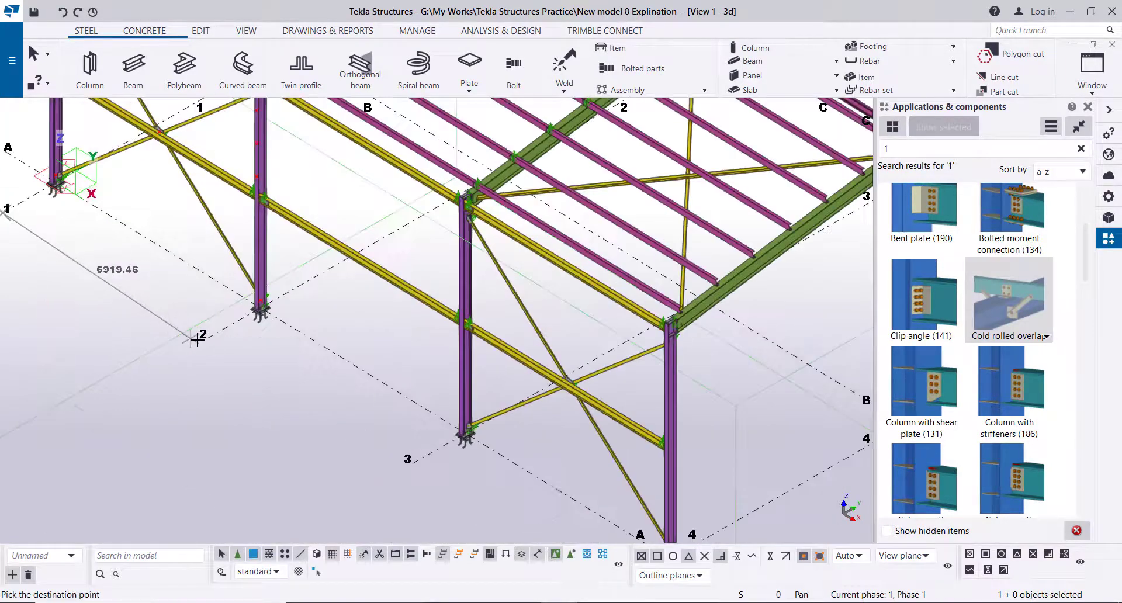
scroll(224, 356, down, 5)
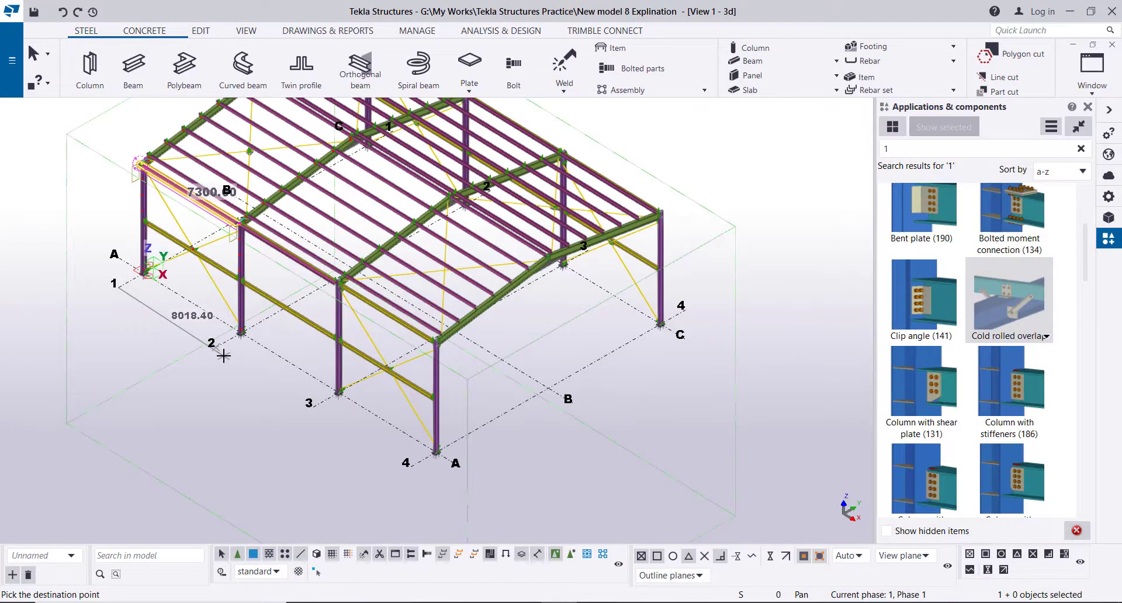
right_click(62, 187)
click(88, 190)
Step: Delete the existing connection plate at the column top
scroll(293, 311, up, 10)
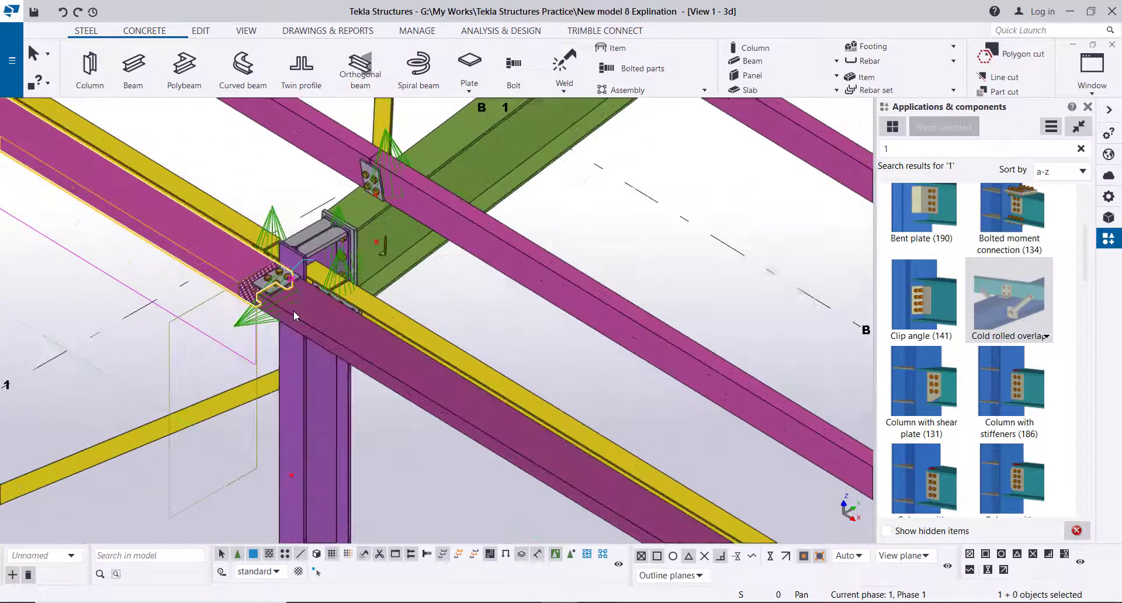
scroll(284, 284, up, 3)
scroll(300, 277, up, 2)
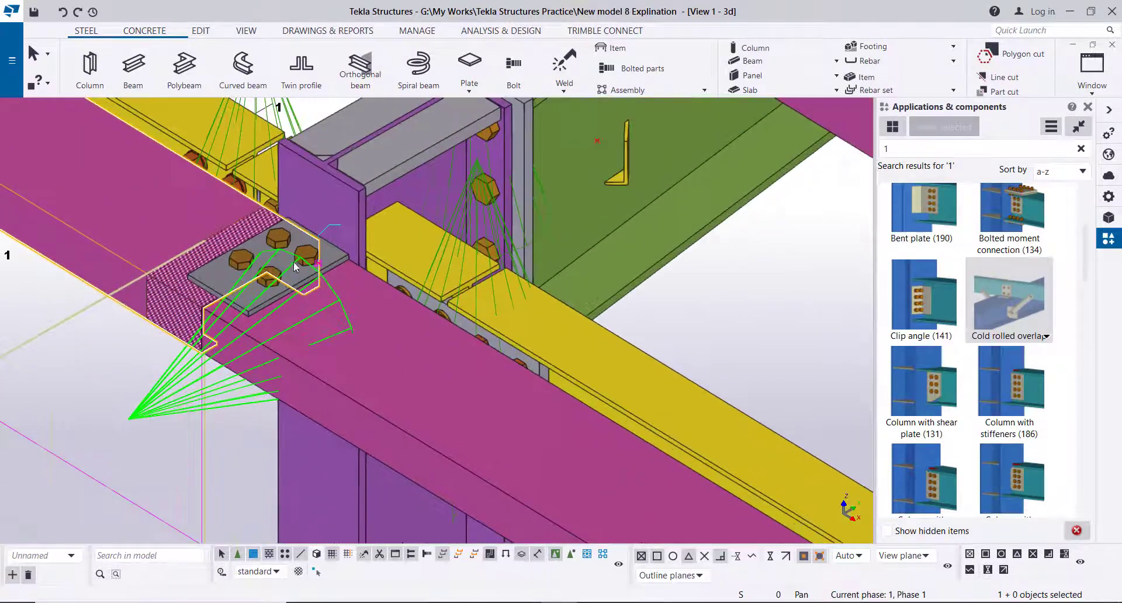
click(259, 327)
key(Delete)
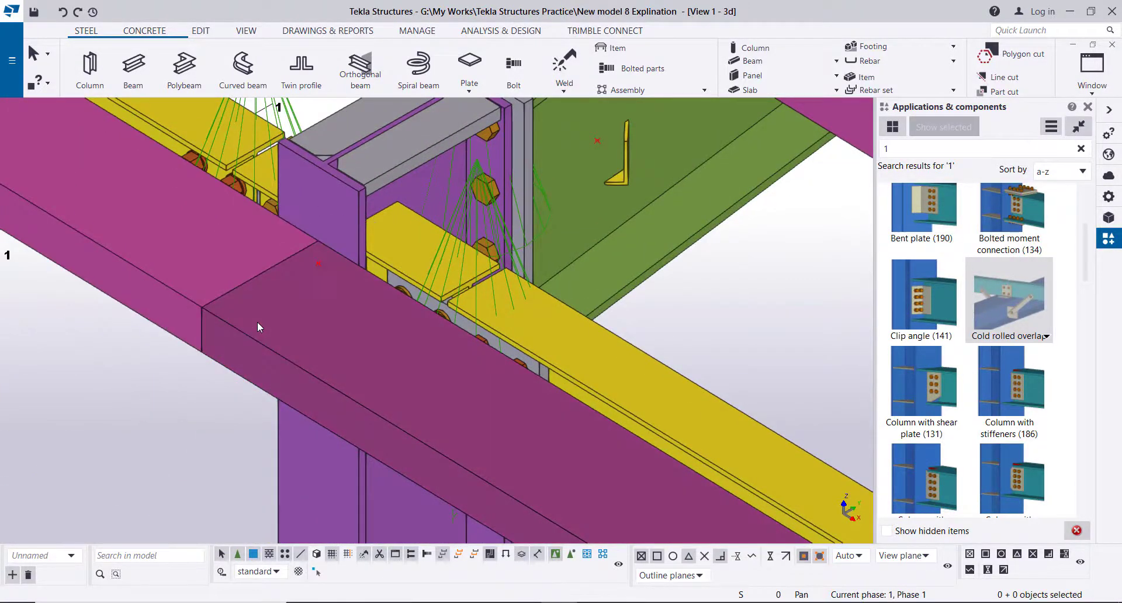
Step: Add a Cold rolled overlap joint with the column as main part and both magenta beams as secondaries
click(1018, 302)
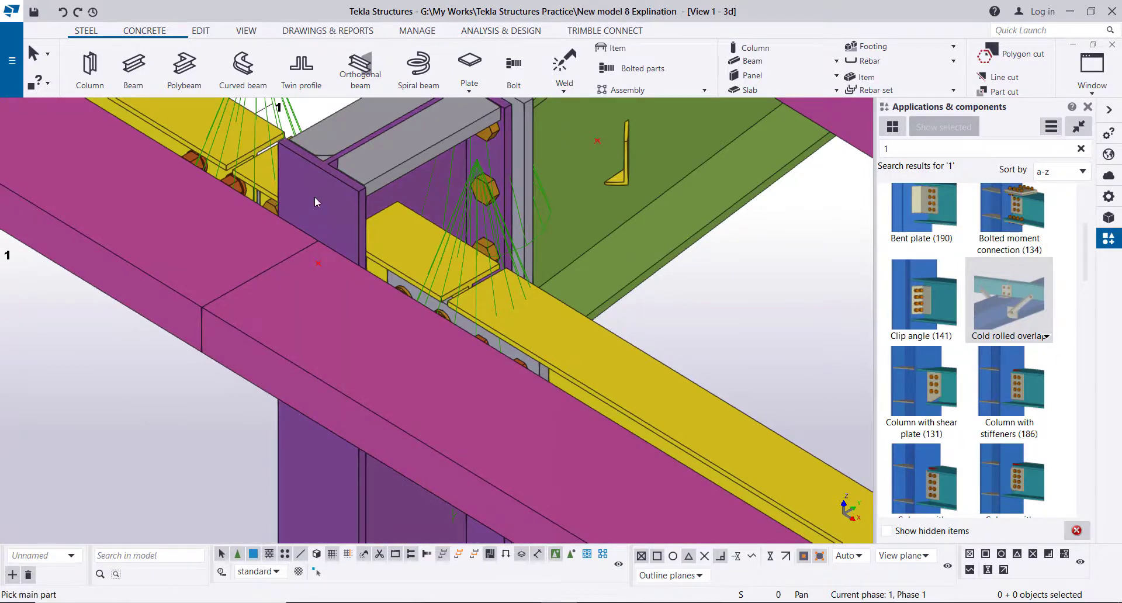
click(315, 200)
click(206, 223)
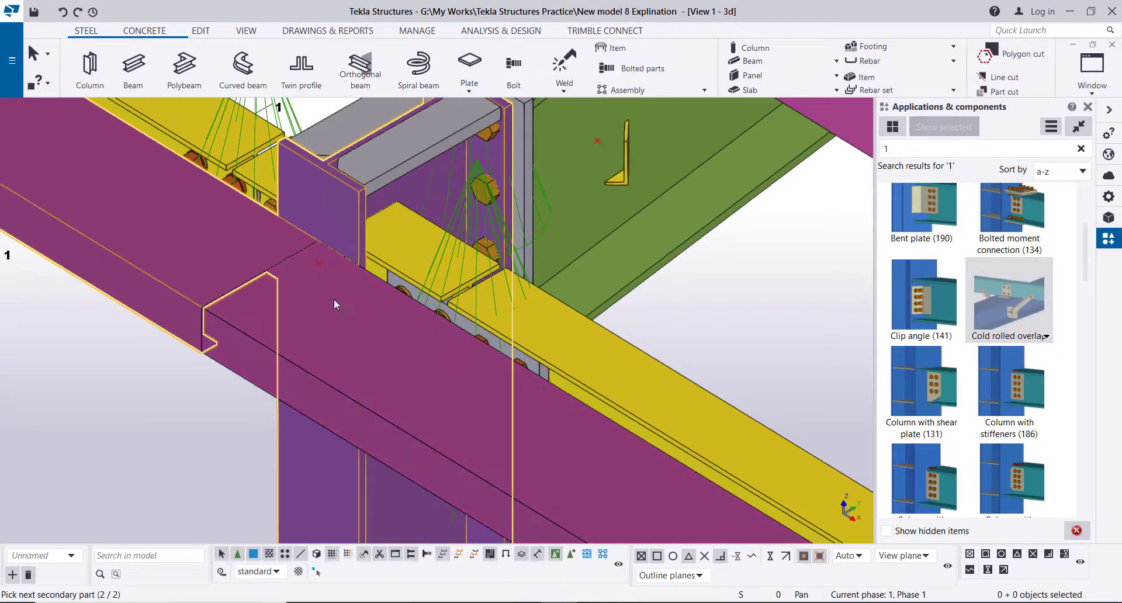
click(335, 304)
middle_click(99, 367)
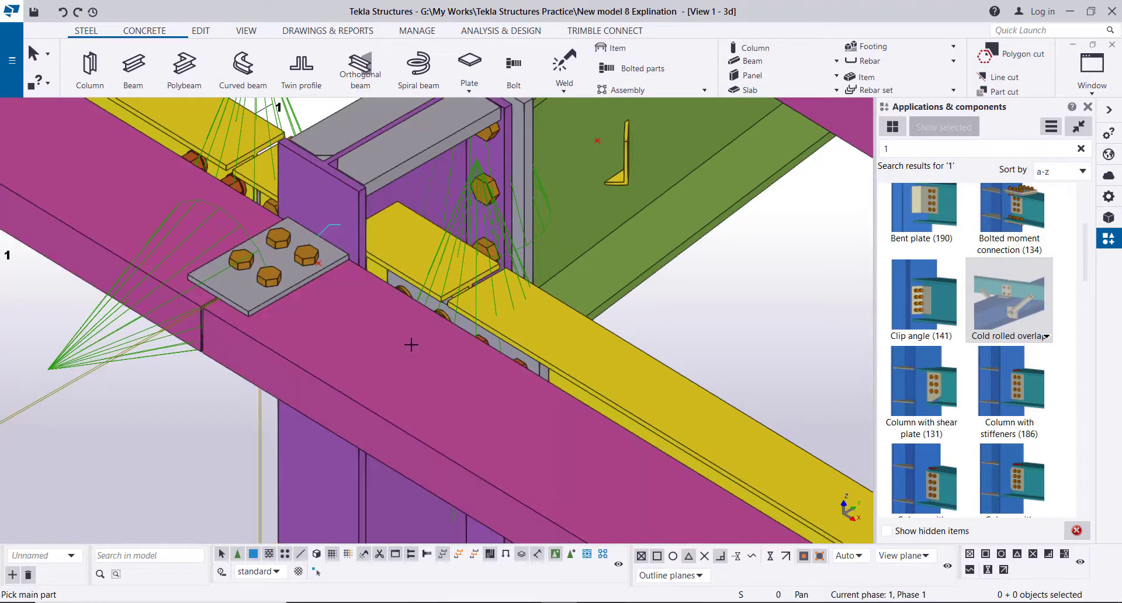
scroll(411, 345, down, 3)
scroll(368, 298, up, 2)
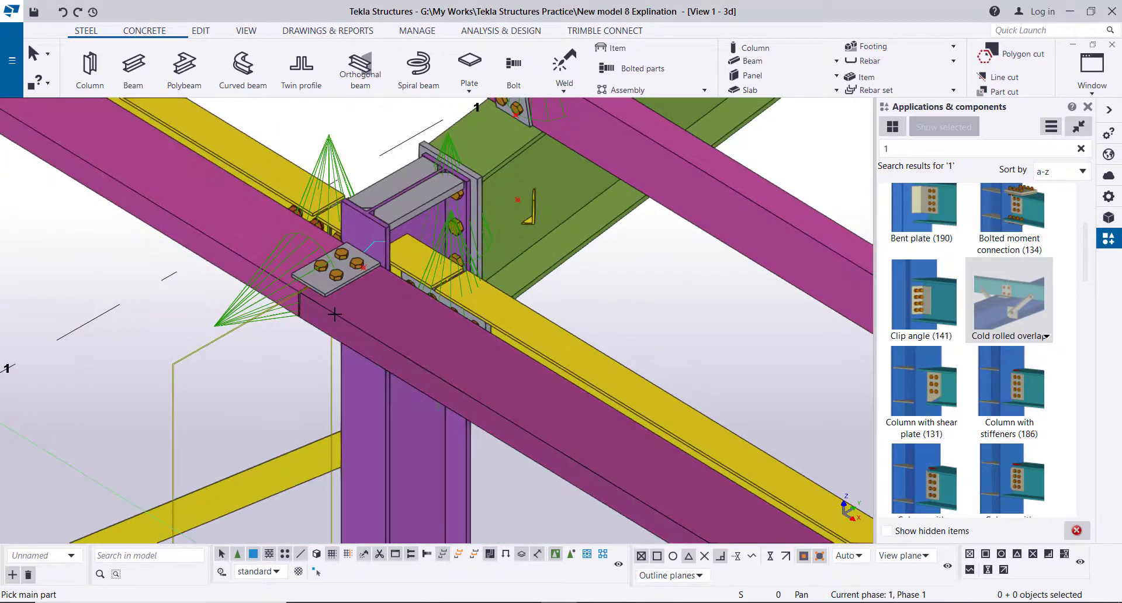
ctrl+middle_drag(328, 309, 416, 275)
scroll(418, 276, down, 6)
scroll(418, 275, down, 5)
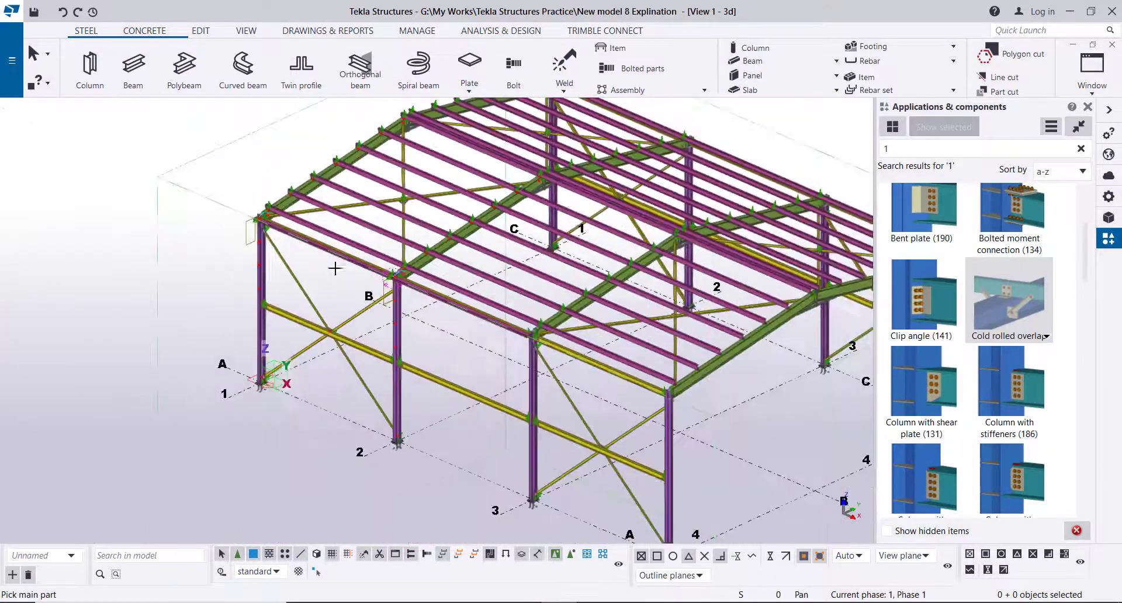
Step: End the running connection command
right_click(101, 179)
click(108, 184)
scroll(346, 266, up, 5)
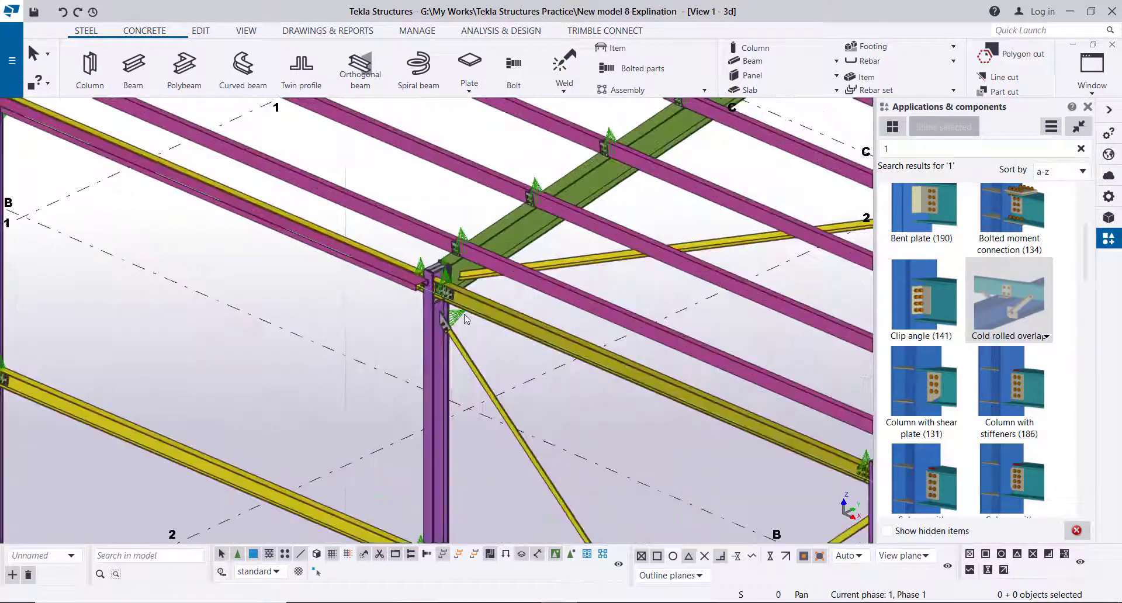
scroll(357, 264, up, 3)
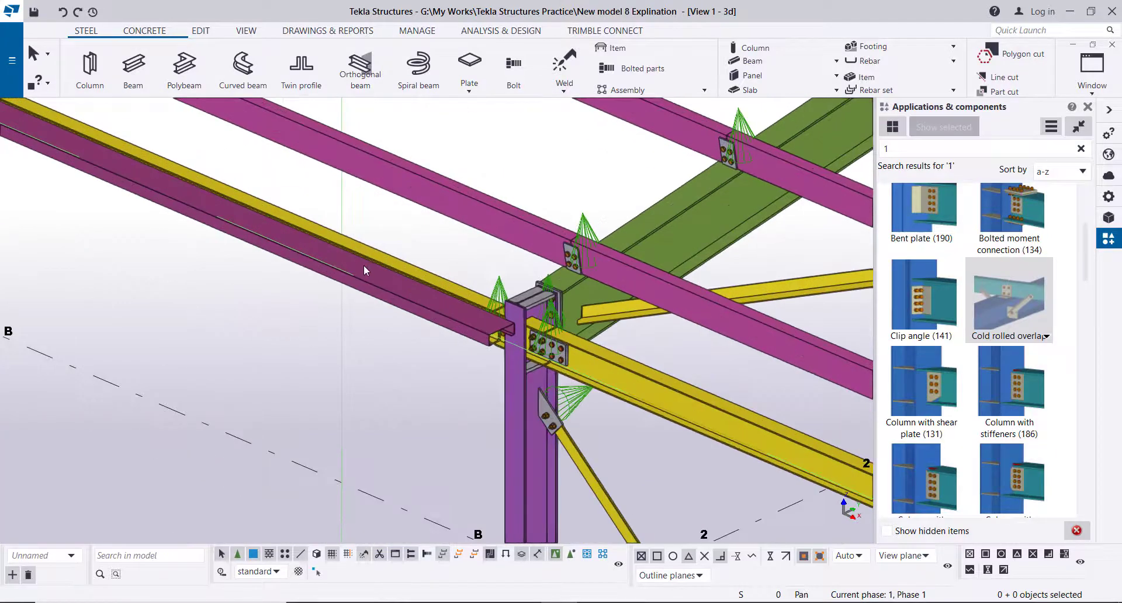
Step: Copy the 7198.50 beam 7200 mm from grid point 2 to grid point 3
click(364, 264)
right_click(364, 265)
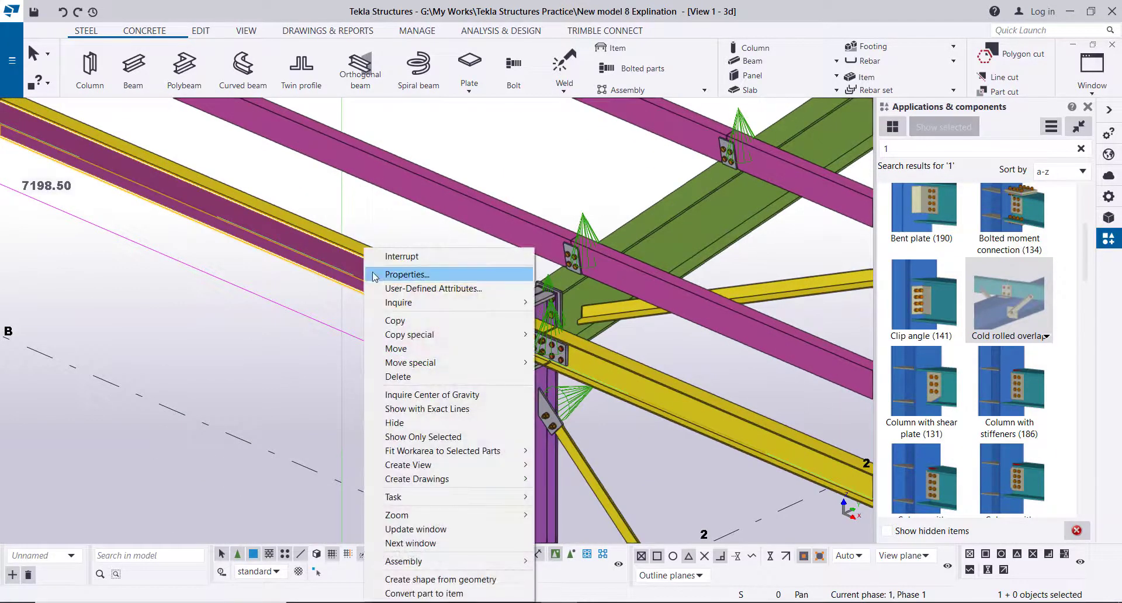
click(408, 321)
scroll(407, 326, down, 5)
scroll(239, 304, up, 3)
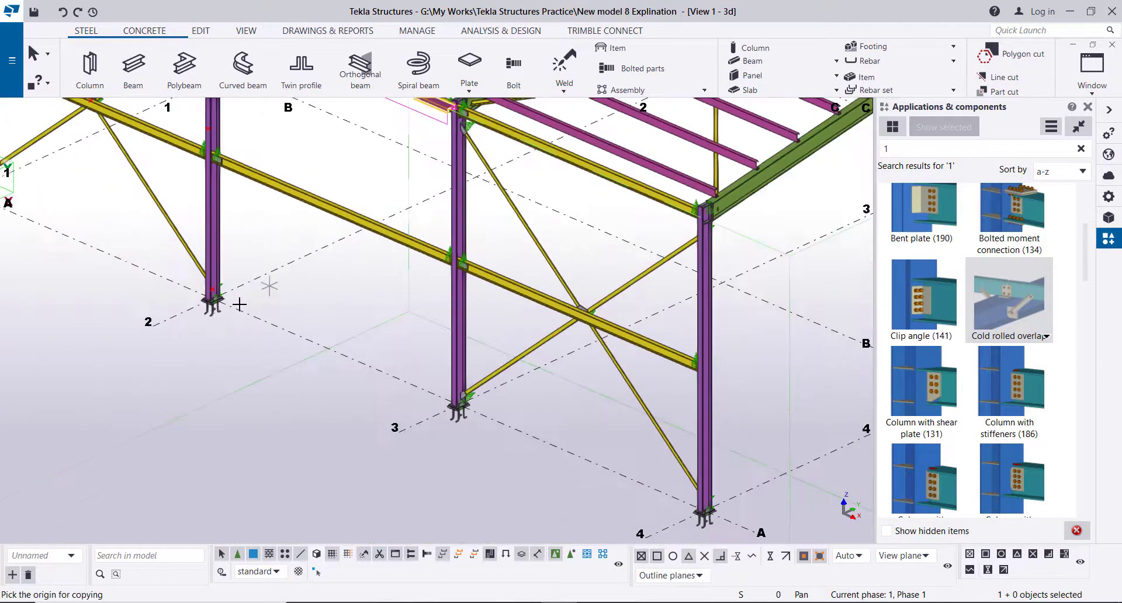
click(204, 356)
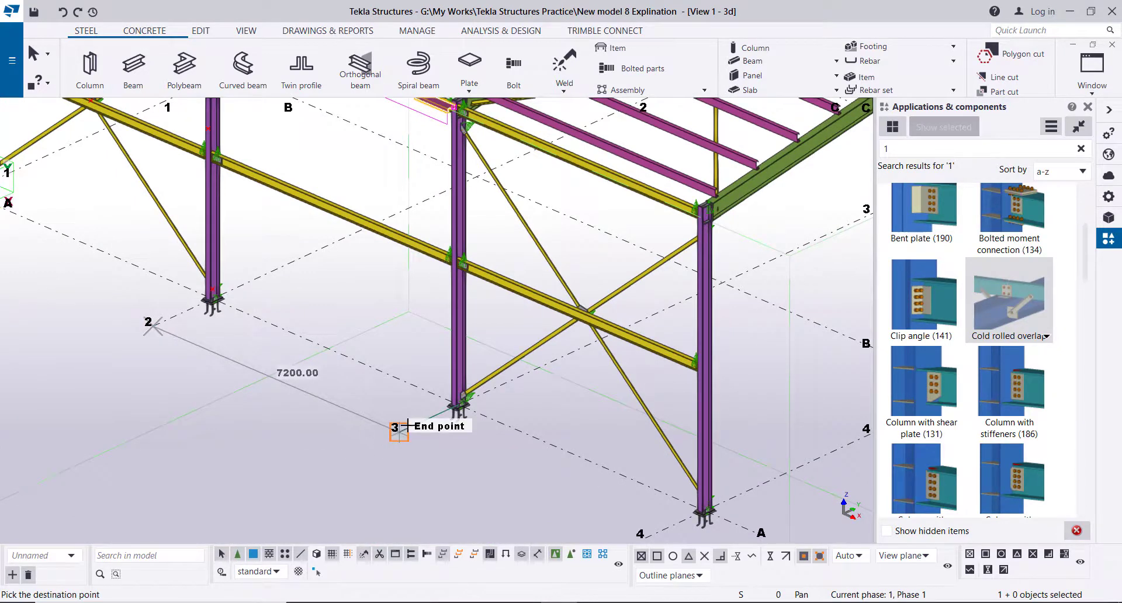
click(399, 427)
key(Escape)
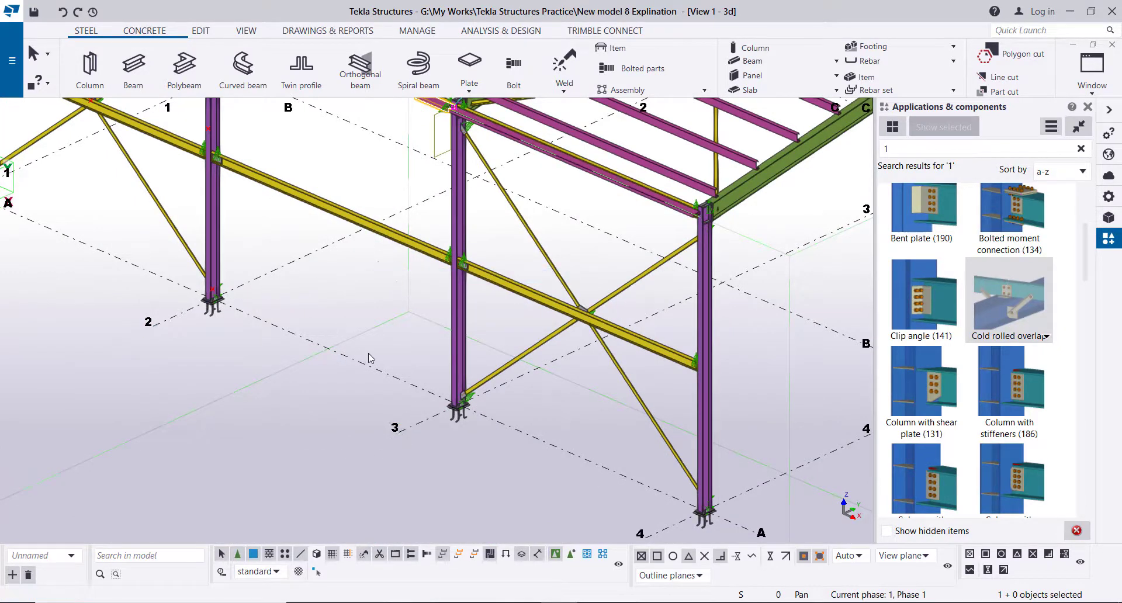
scroll(371, 358, down, 2)
scroll(418, 257, up, 12)
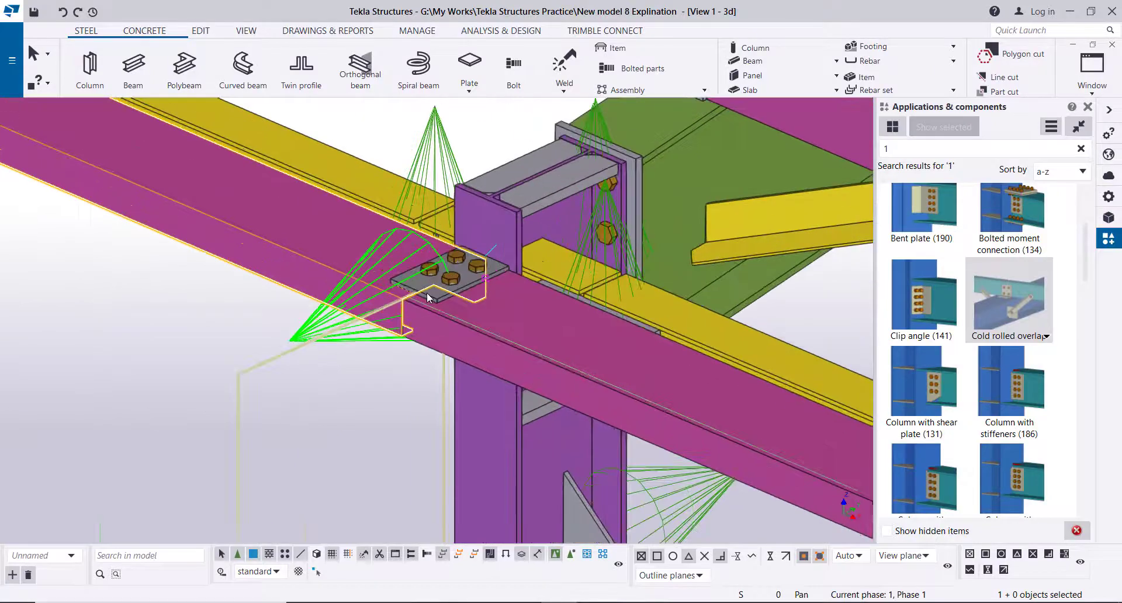
scroll(428, 298, down, 10)
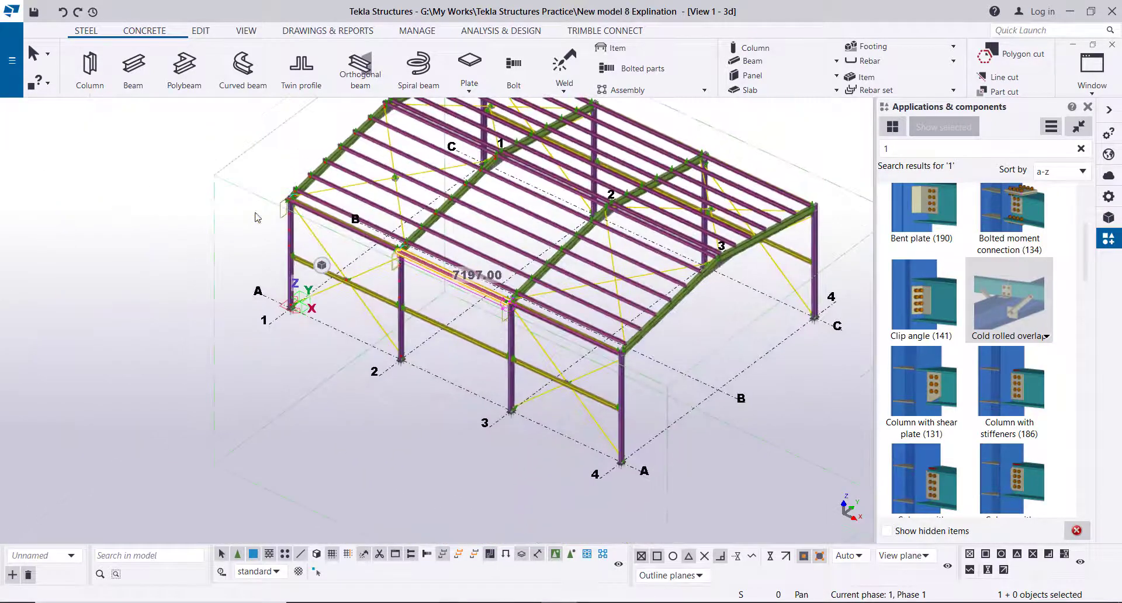
Step: Select the 7298.50 beam in the first bay
right_click(124, 188)
key(Escape)
scroll(304, 226, up, 10)
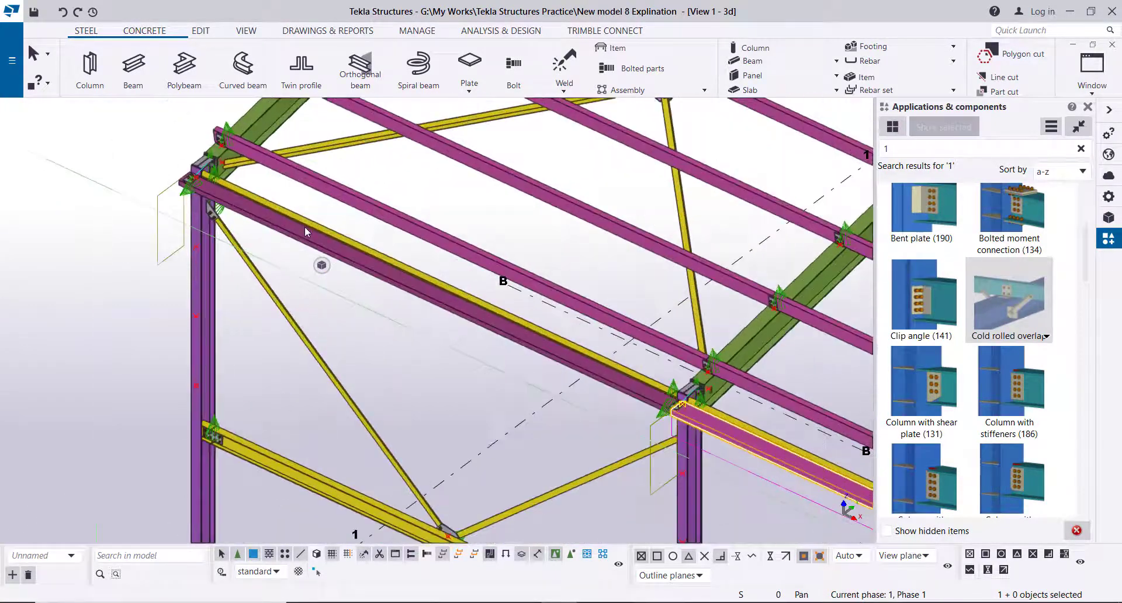
click(300, 234)
Step: Add the 7197.00 and 7198.50 beams to the selection
scroll(300, 234, down, 5)
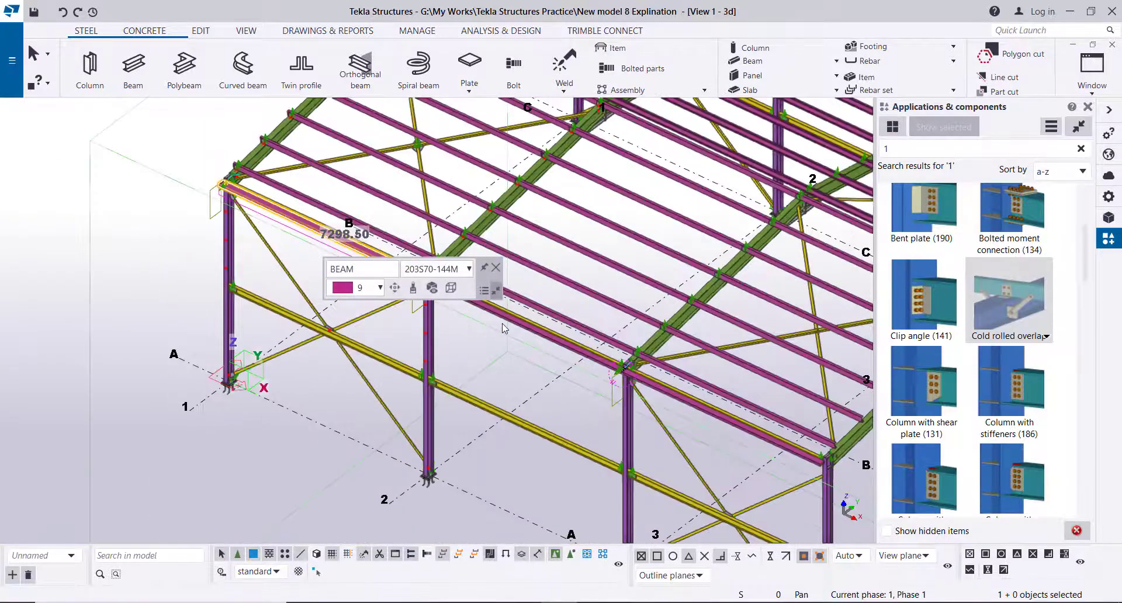
ctrl+click(520, 325)
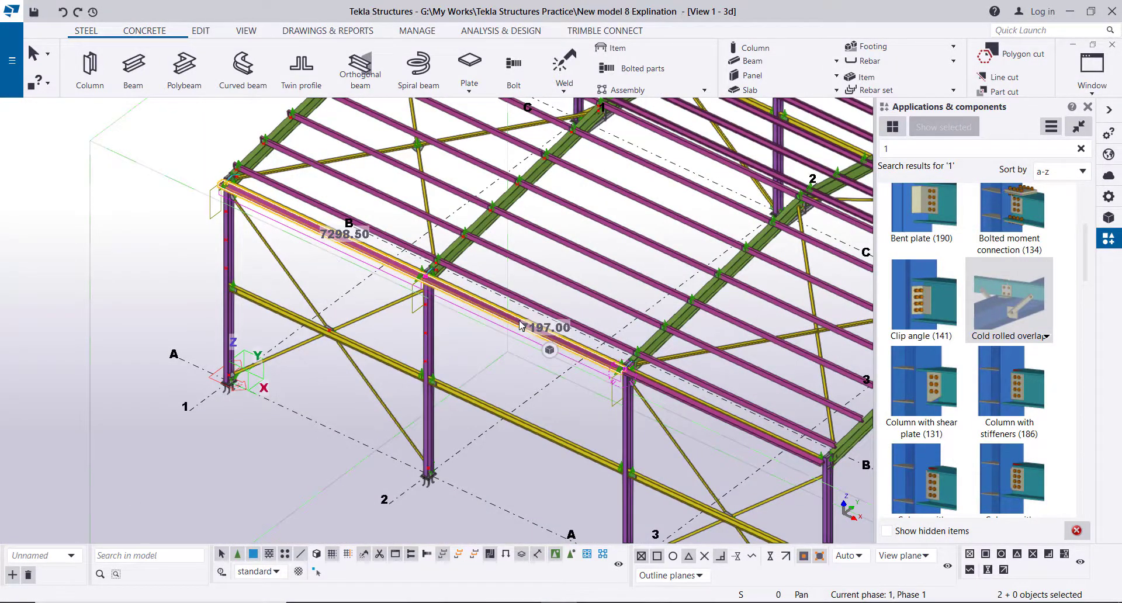
scroll(704, 407, up, 5)
ctrl+click(707, 409)
scroll(707, 409, down, 5)
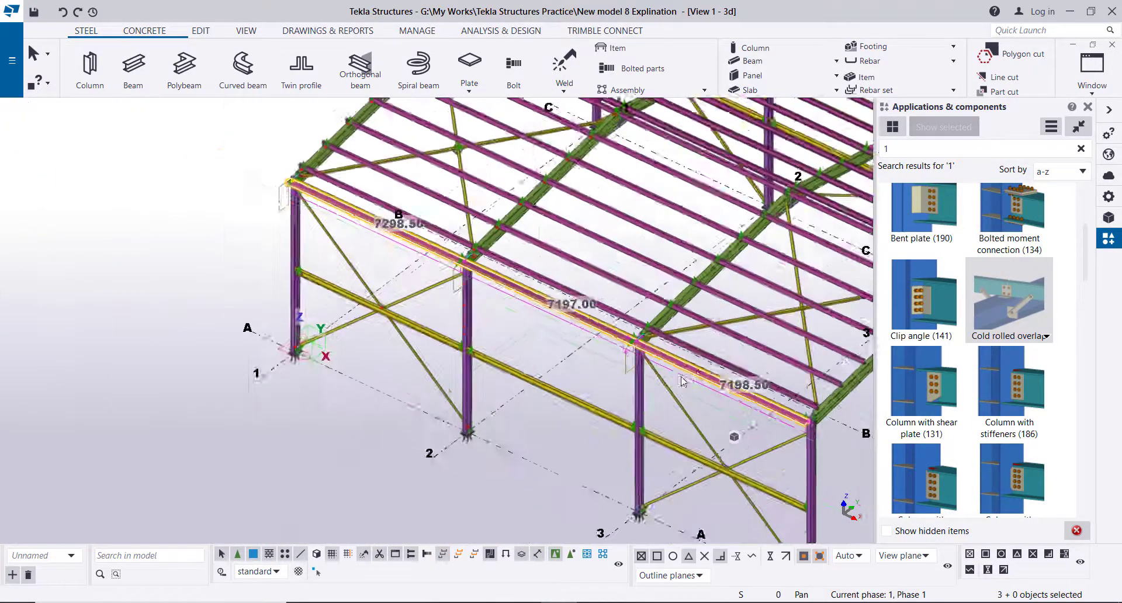
scroll(409, 263, up, 5)
Step: Start copying the three selected beams and pick the copy base point
right_click(261, 200)
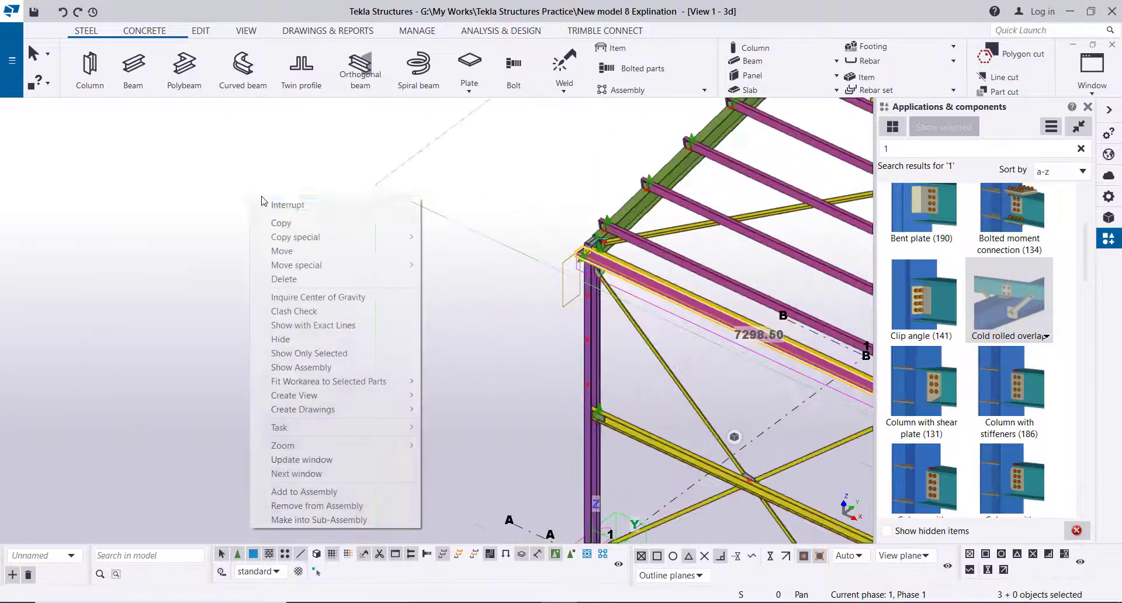
click(287, 223)
scroll(604, 254, up, 3)
scroll(537, 220, up, 3)
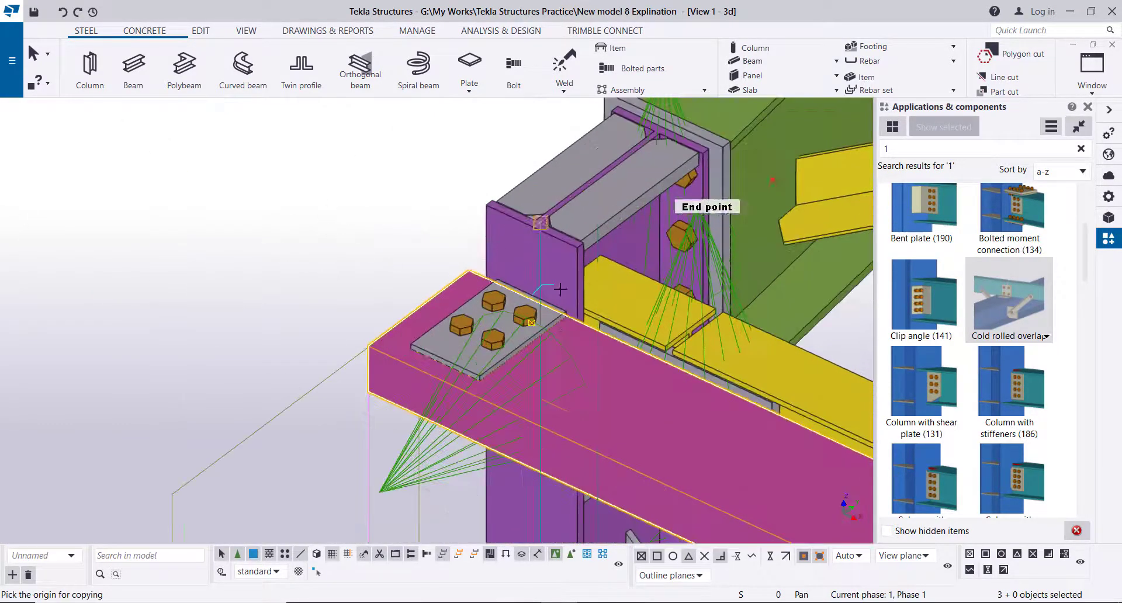
click(531, 321)
scroll(540, 286, down, 8)
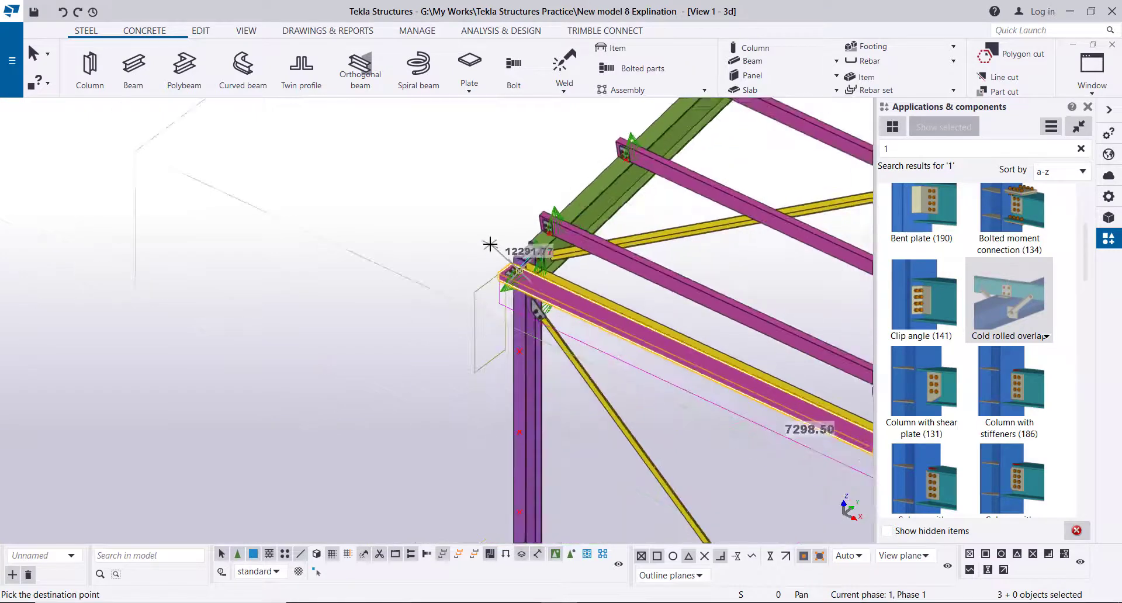
scroll(507, 327, up, 3)
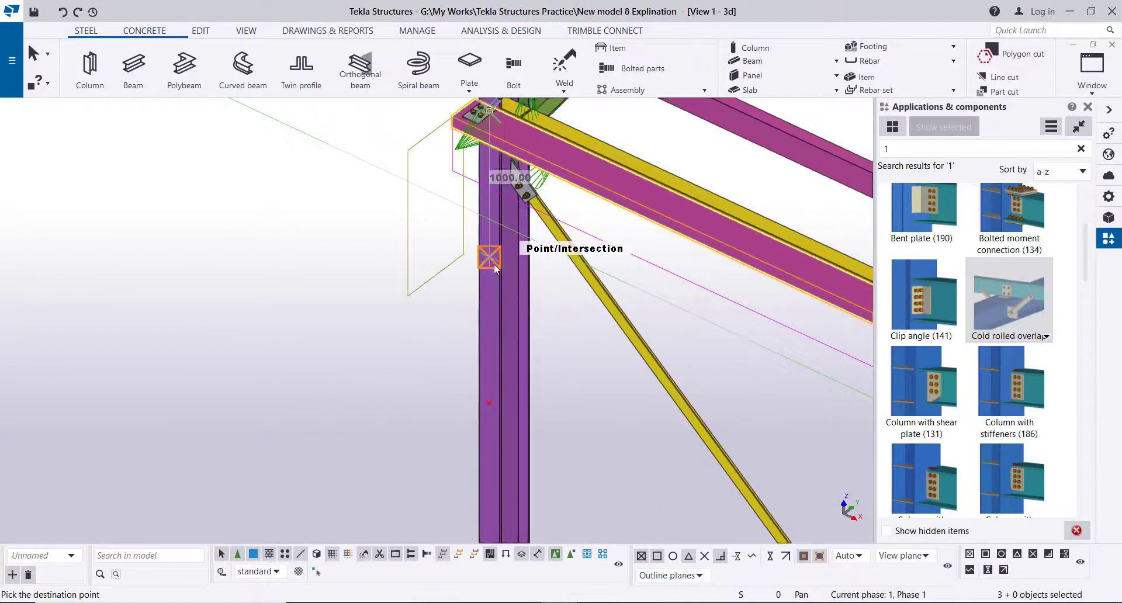
scroll(494, 267, down, 2)
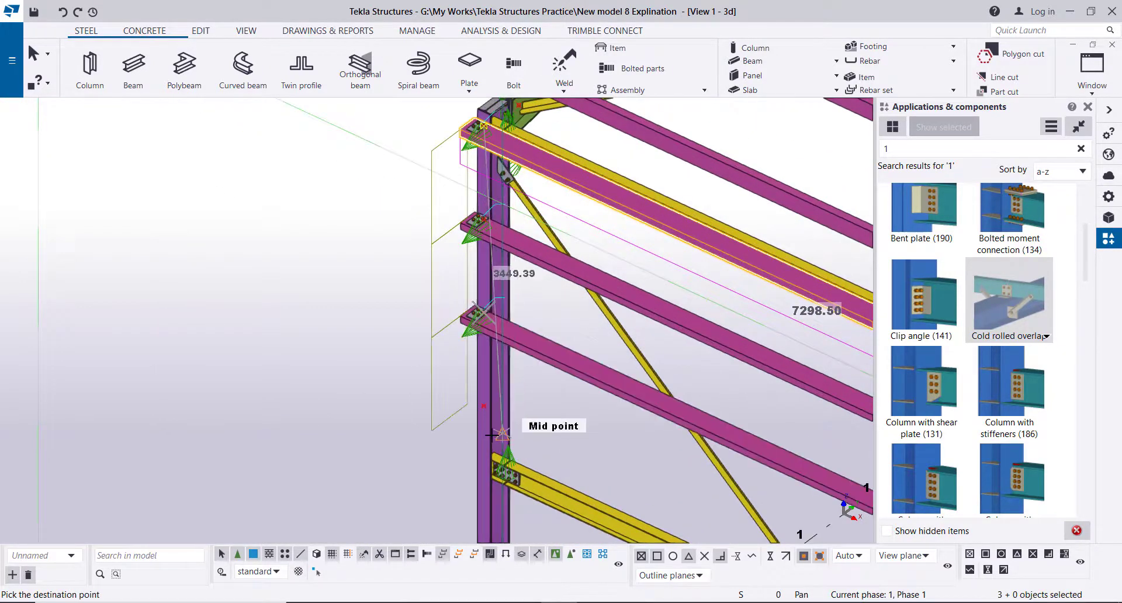
scroll(442, 335, down, 3)
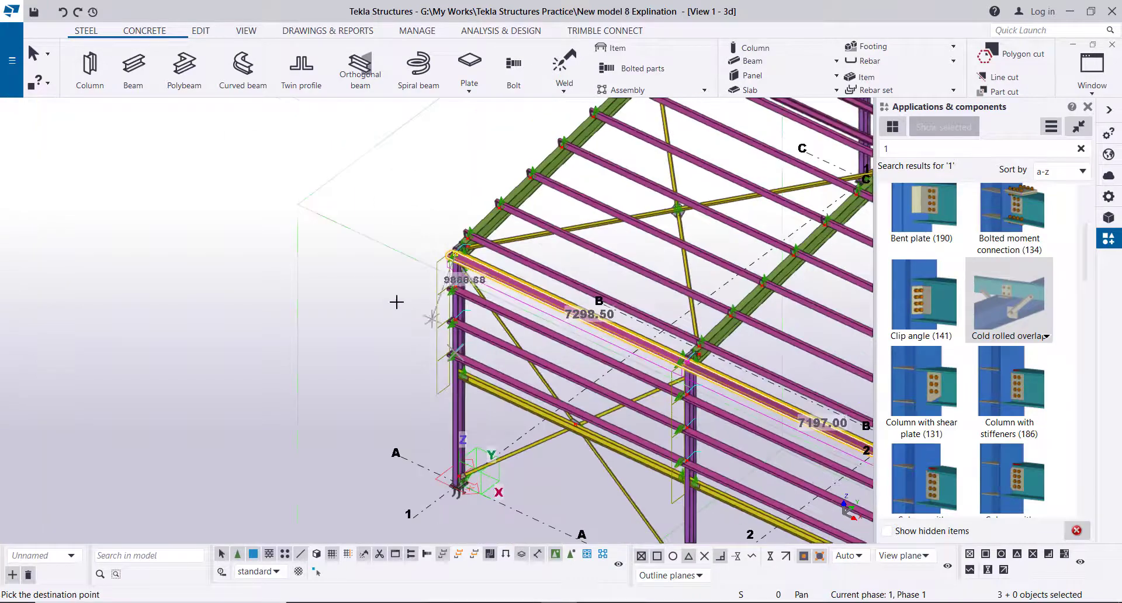
Step: Interrupt the unfinished copy command and redraw the 3D view
right_click(224, 267)
click(233, 274)
scroll(232, 237, down, 5)
scroll(441, 321, up, 5)
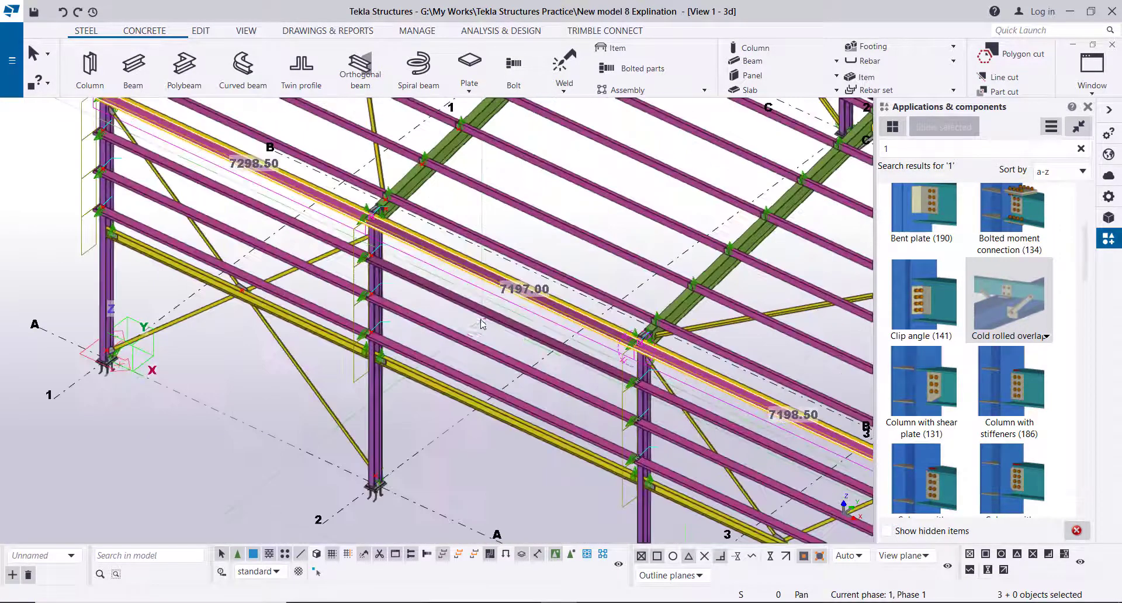
scroll(481, 321, down, 1)
right_click(31, 194)
click(63, 270)
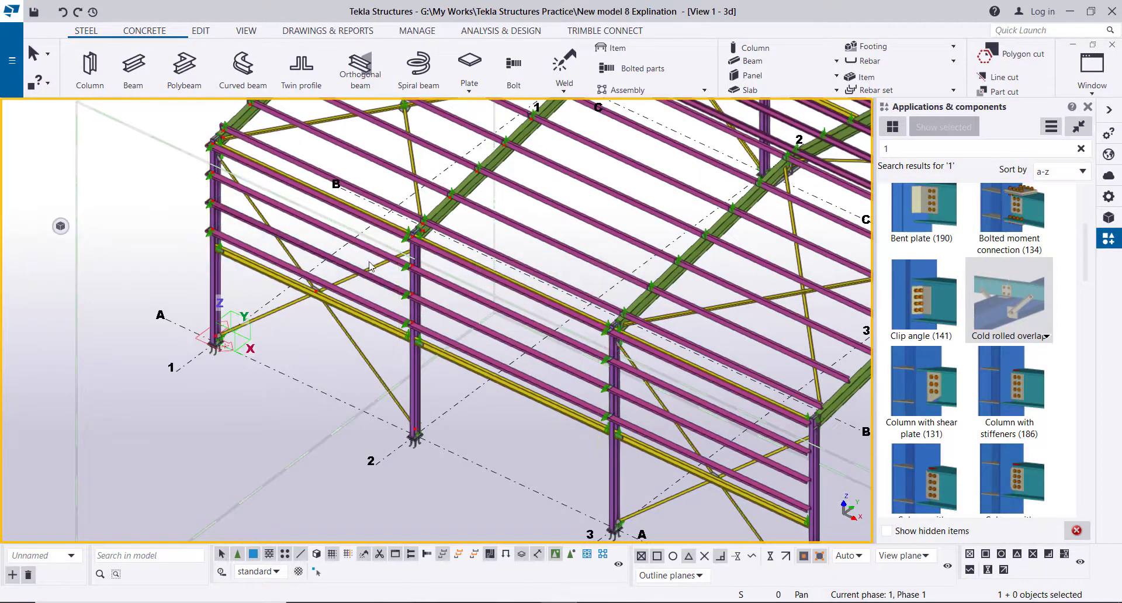
Step: Select the top-row girts in the first, second and third bays along grid A
scroll(370, 267, down, 3)
scroll(569, 365, up, 6)
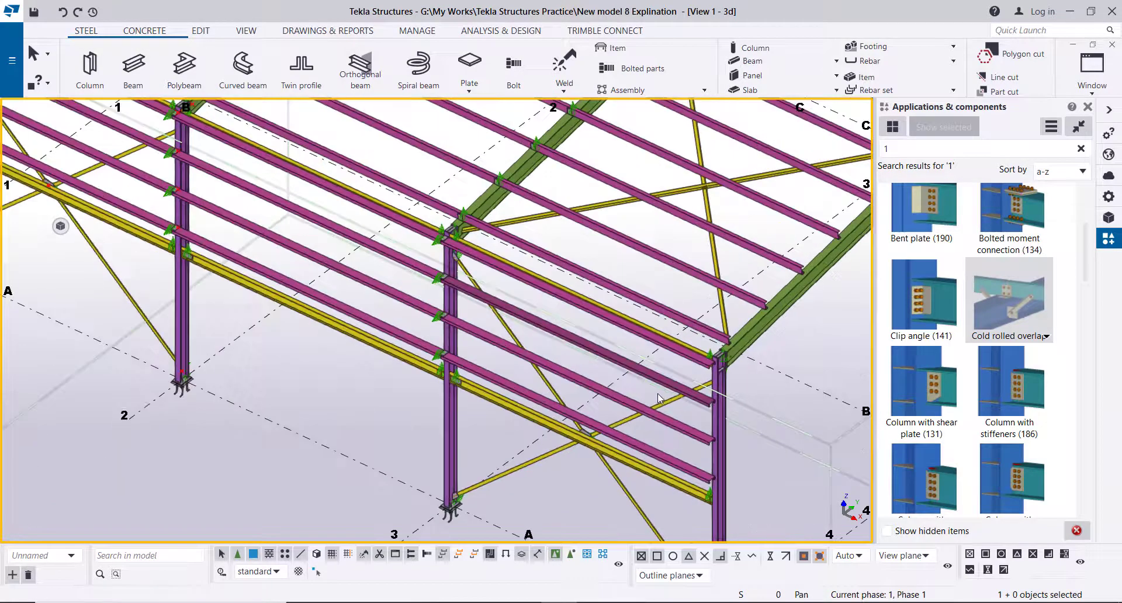
scroll(591, 342, down, 3)
scroll(162, 268, up, 6)
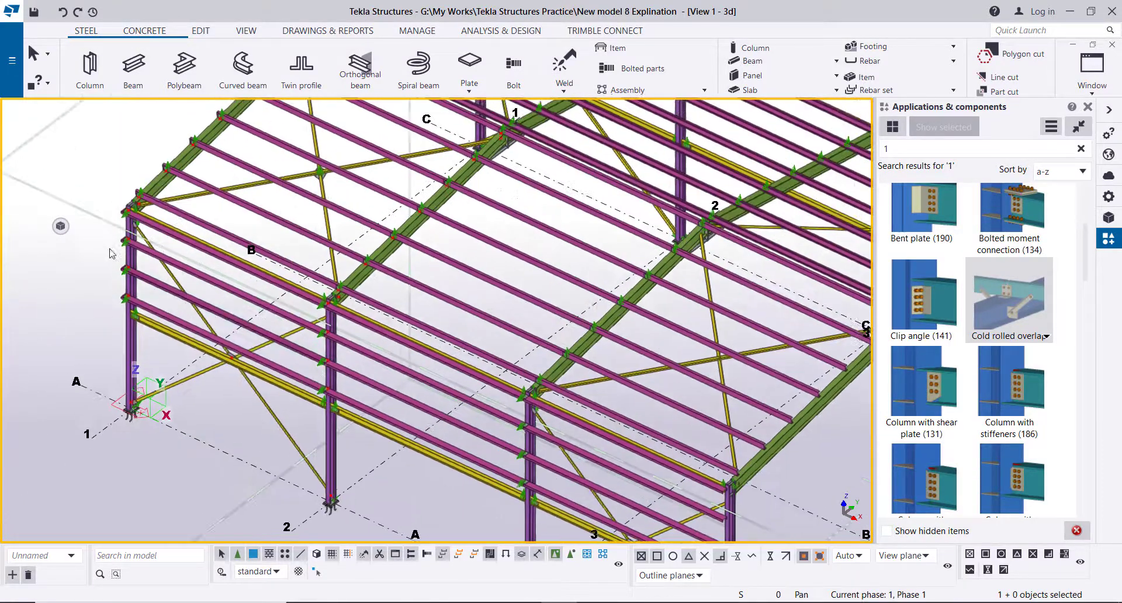
scroll(162, 268, up, 1)
click(342, 285)
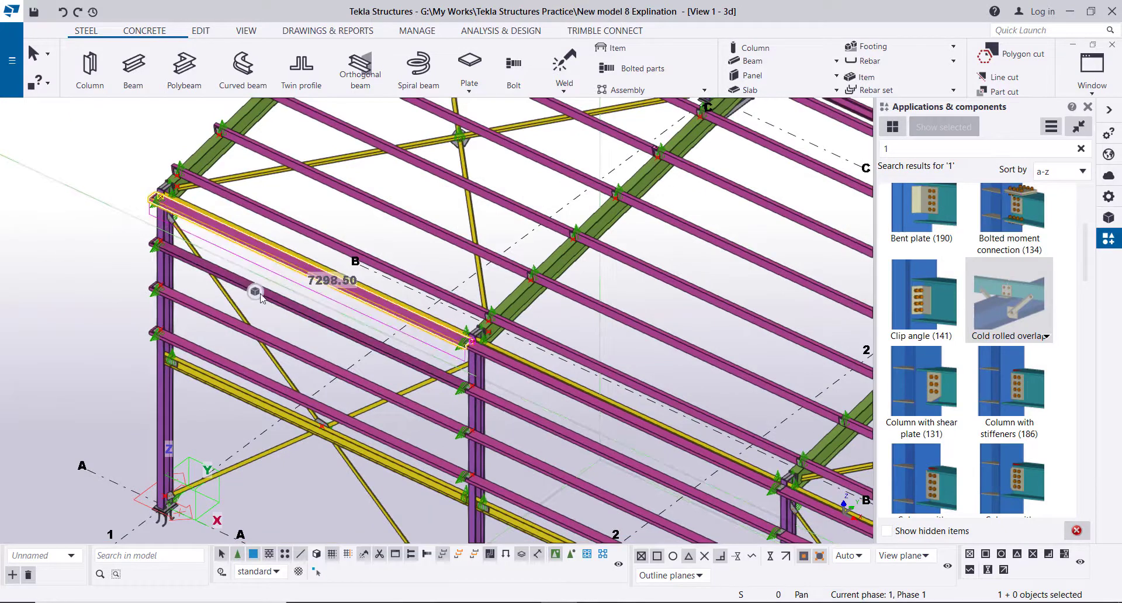
scroll(363, 307, down, 2)
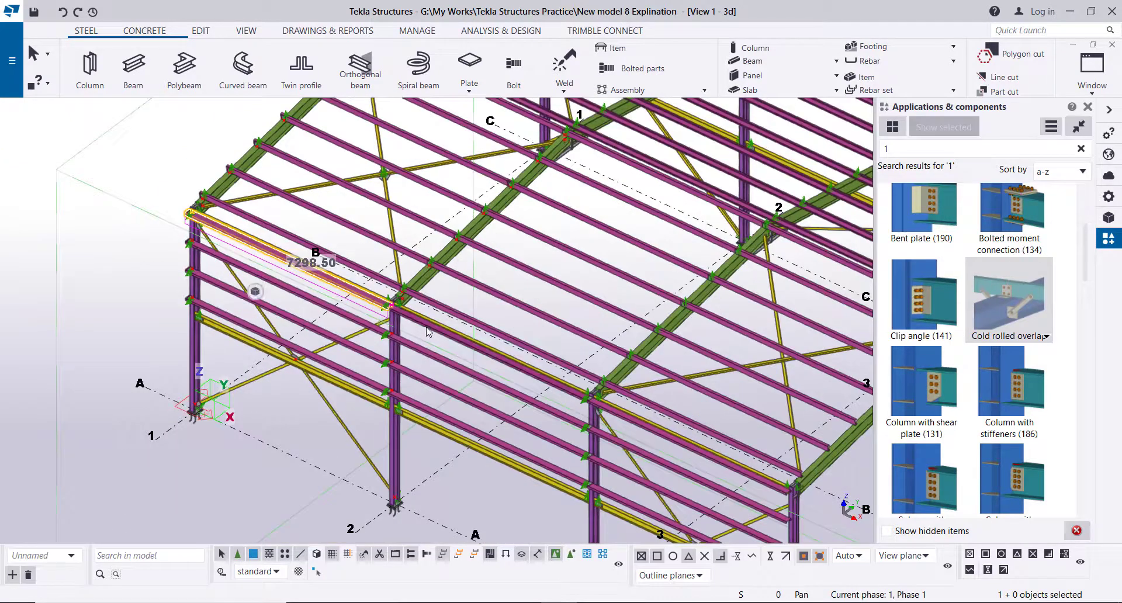
ctrl+click(572, 391)
ctrl+click(608, 414)
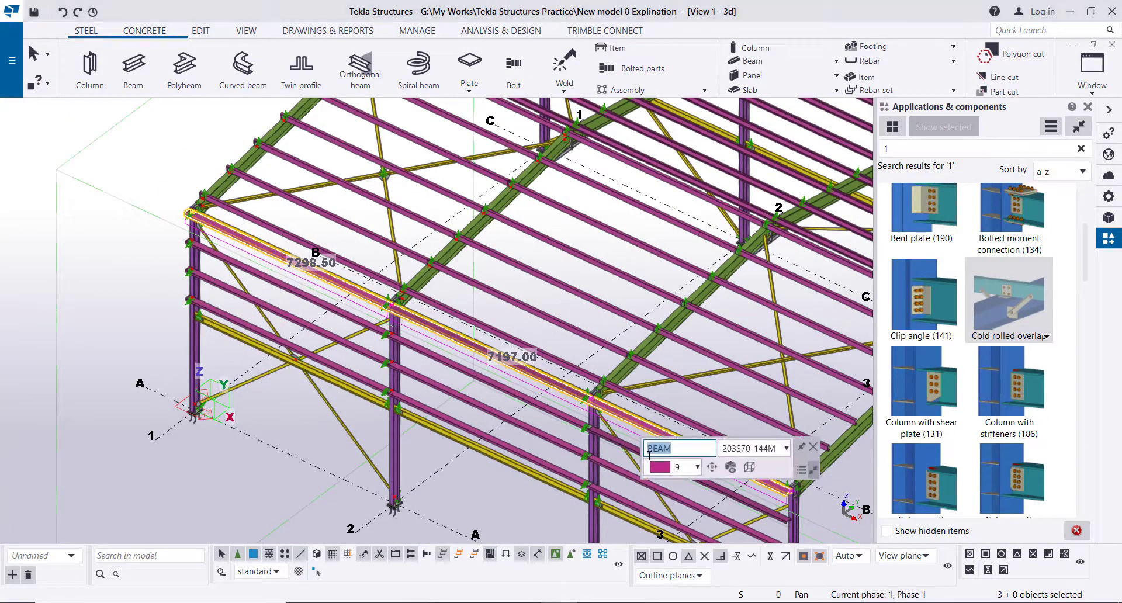
Step: Add the remaining second-, third- and fourth-row girts until twelve girts are selected
ctrl+click(607, 436)
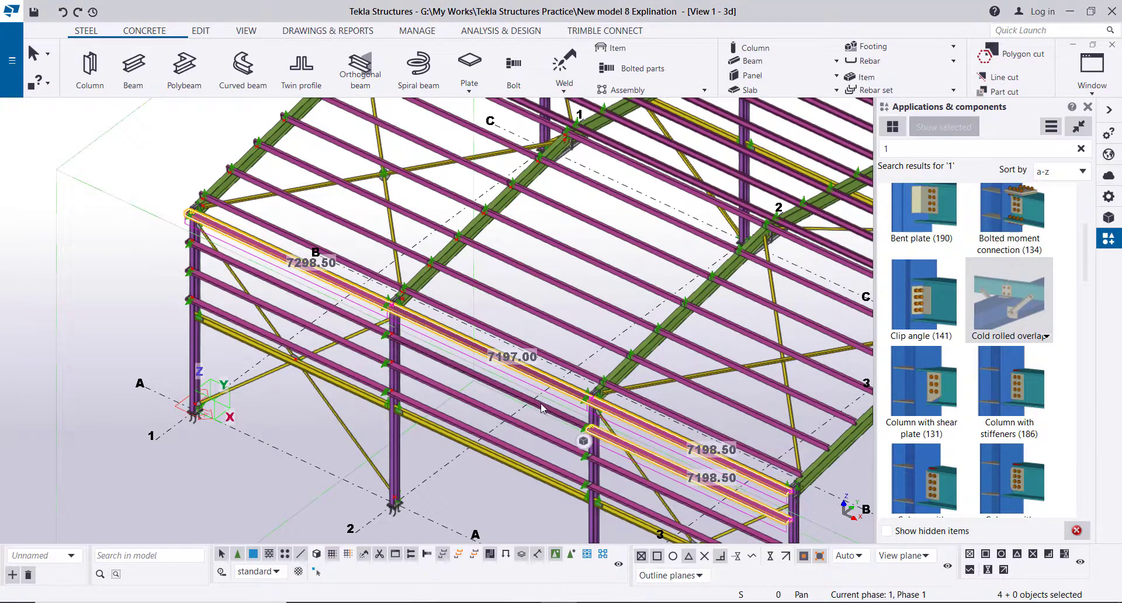
ctrl+click(420, 351)
ctrl+click(342, 316)
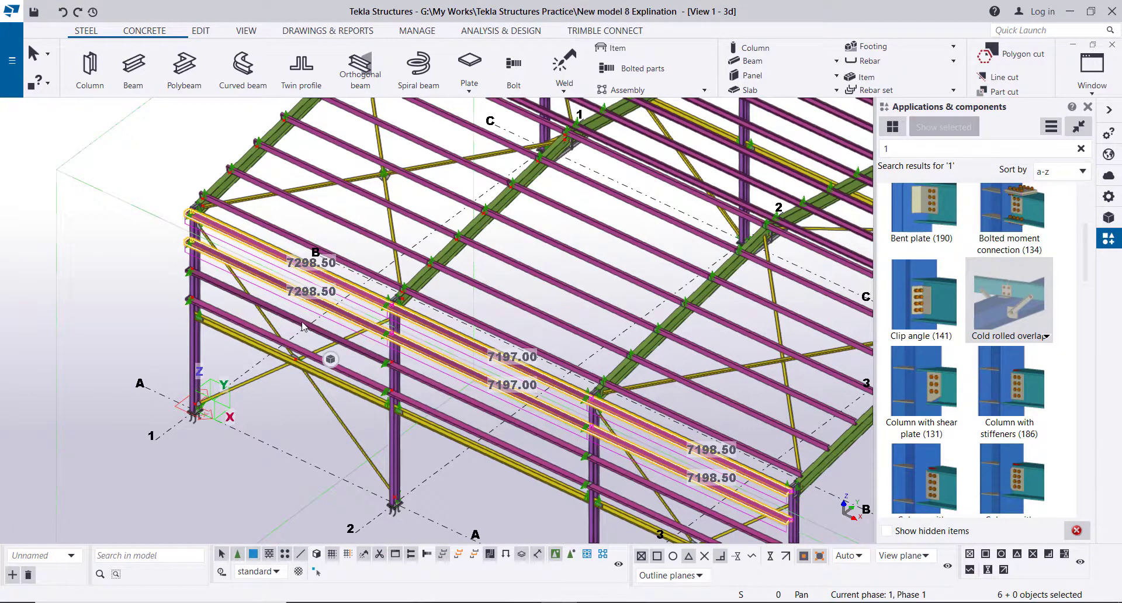
ctrl+click(304, 325)
ctrl+click(360, 377)
ctrl+click(413, 408)
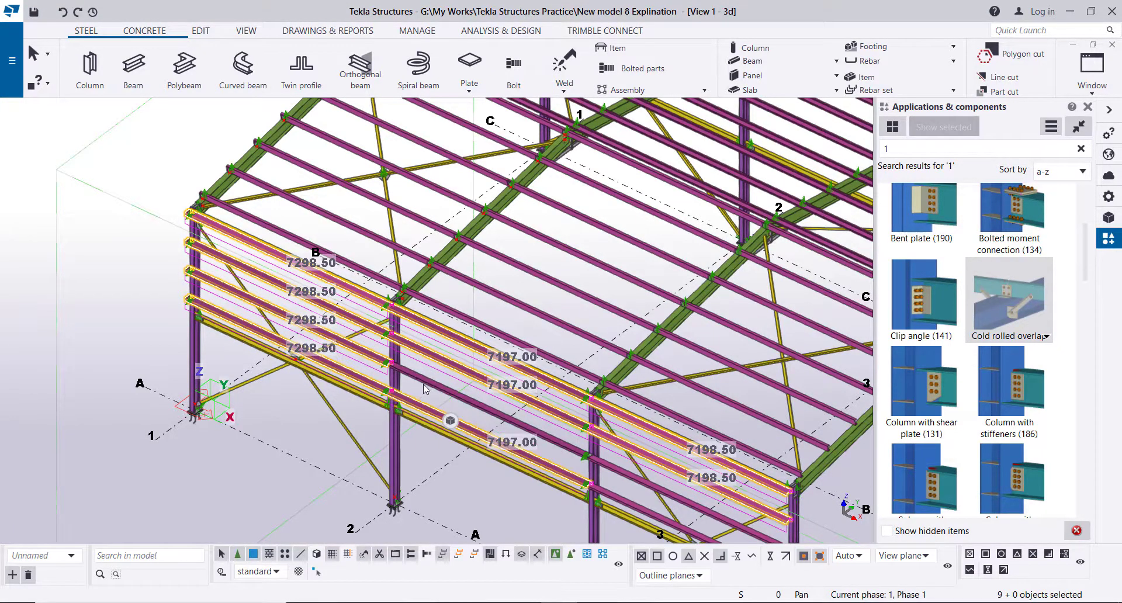
ctrl+click(507, 418)
ctrl+click(610, 483)
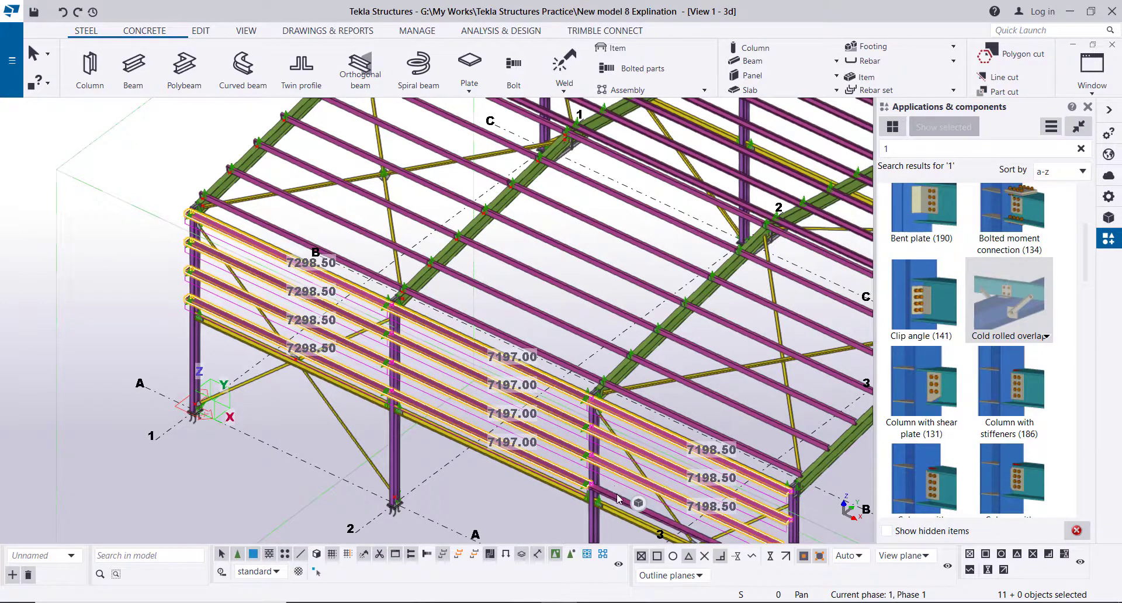
ctrl+click(658, 507)
scroll(676, 354, down, 2)
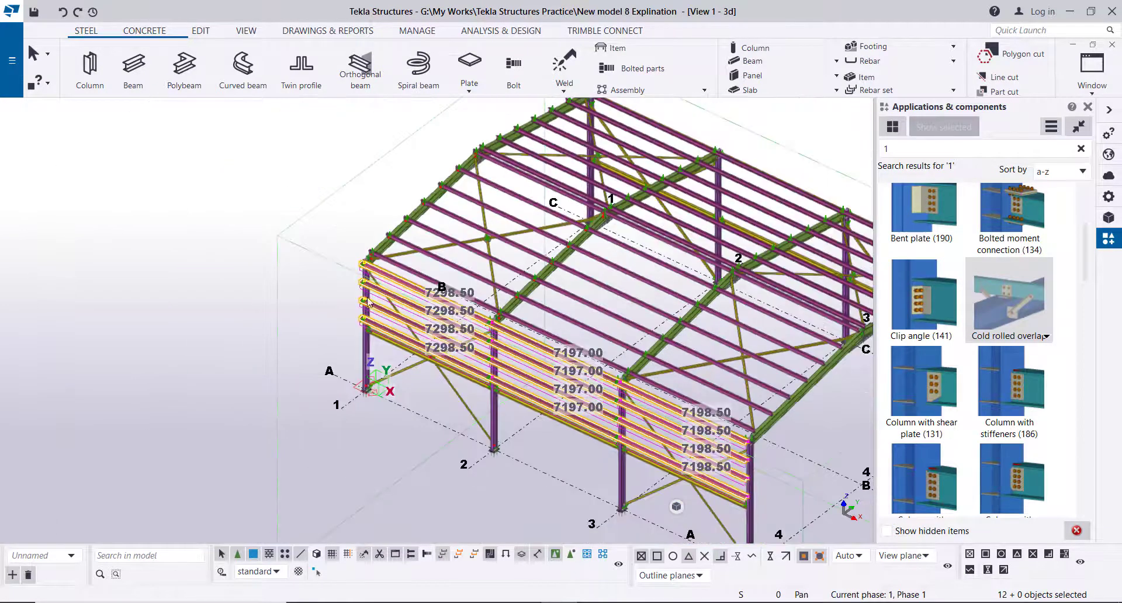
Step: Mirror-copy the selected girts about grid line B (X0 367.09, Y0 8000.00, angle 0)
right_click(140, 204)
mouse_move(195, 241)
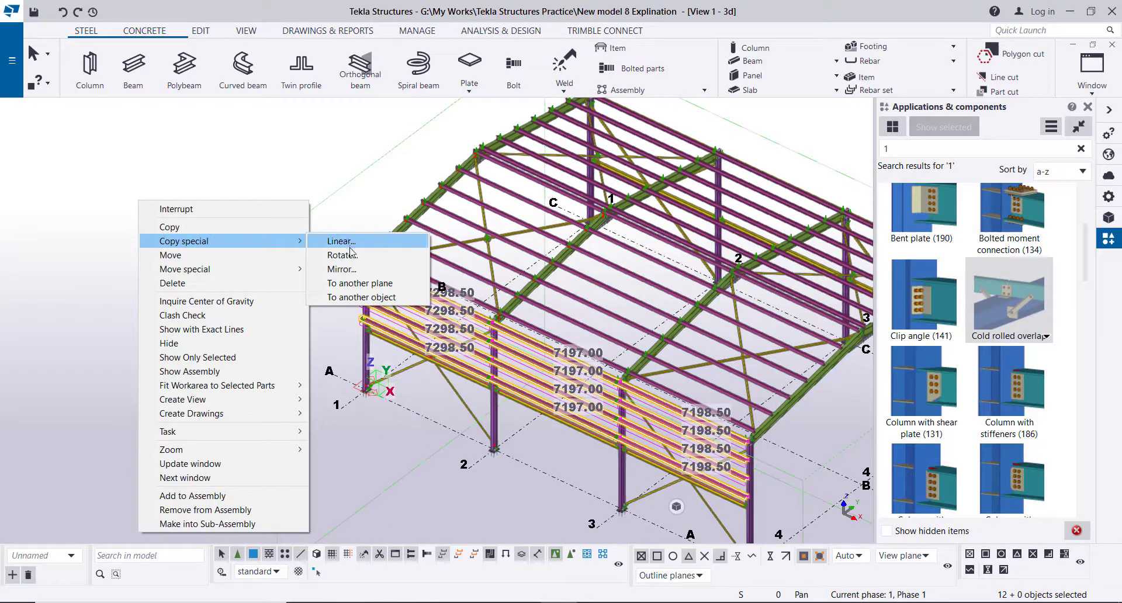
click(342, 269)
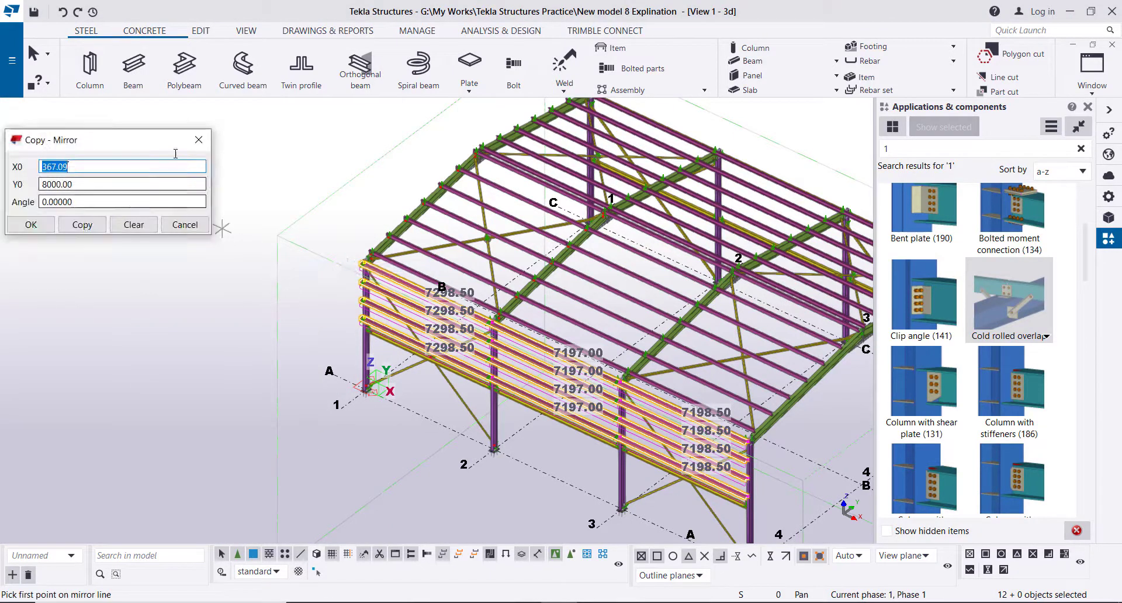
scroll(240, 210, down, 6)
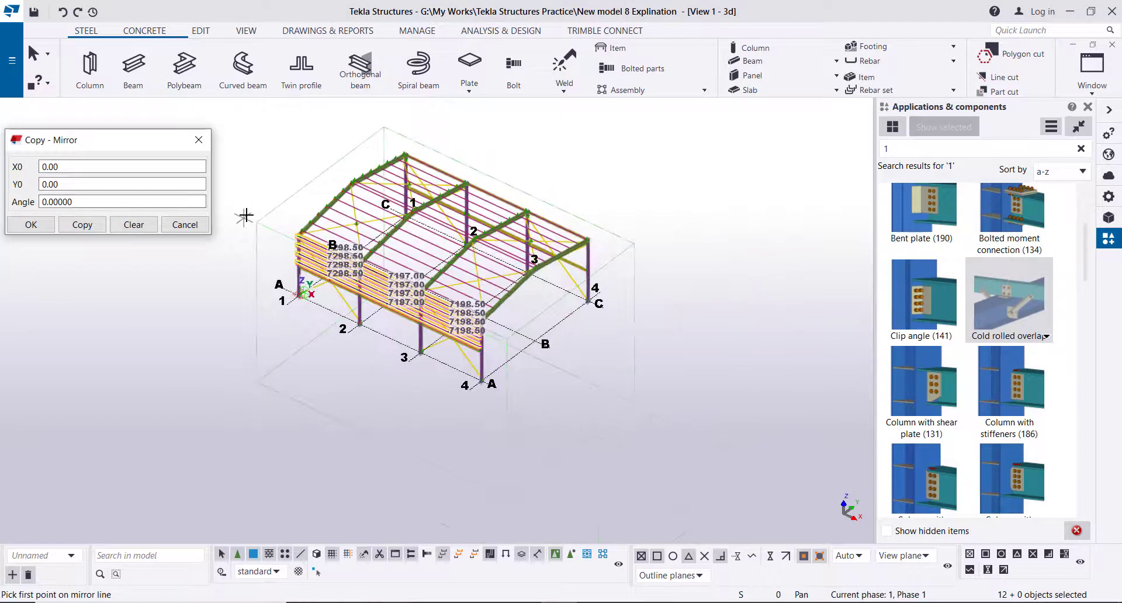
middle_drag(313, 142, 486, 275)
scroll(483, 281, up, 3)
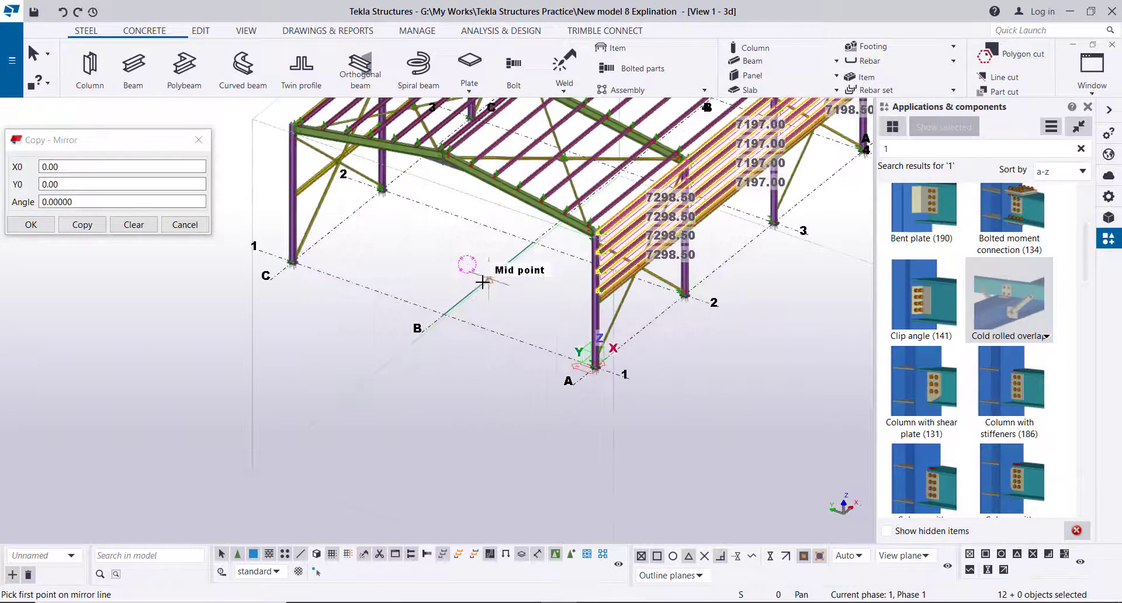
click(443, 313)
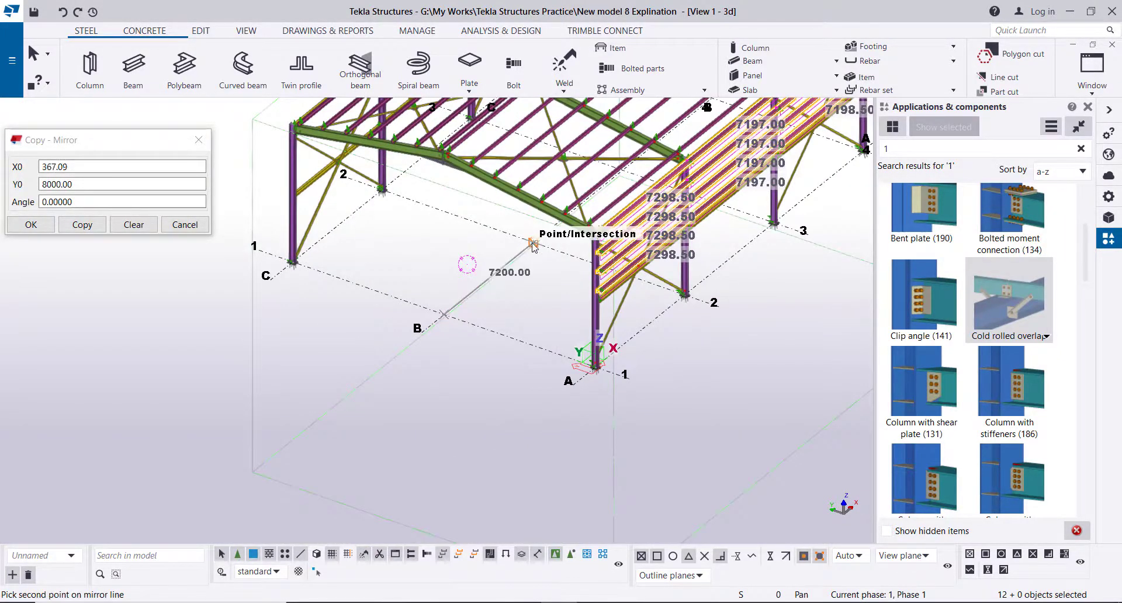
click(82, 224)
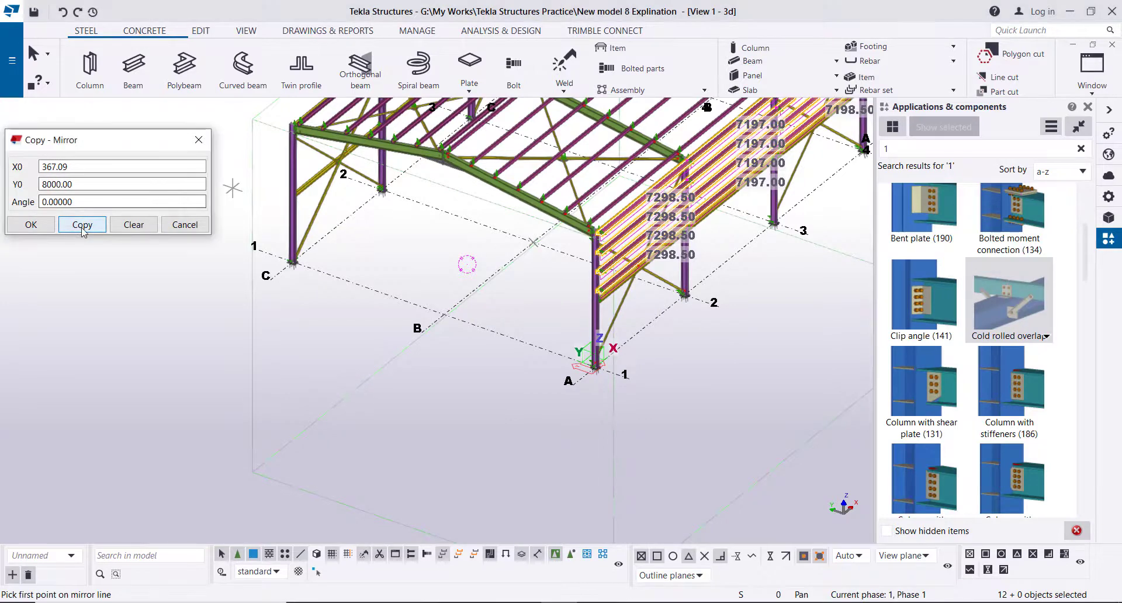
Step: Expand the work area to the mirrored girts and orbit to inspect the opposite wall
click(520, 344)
scroll(543, 333, down, 6)
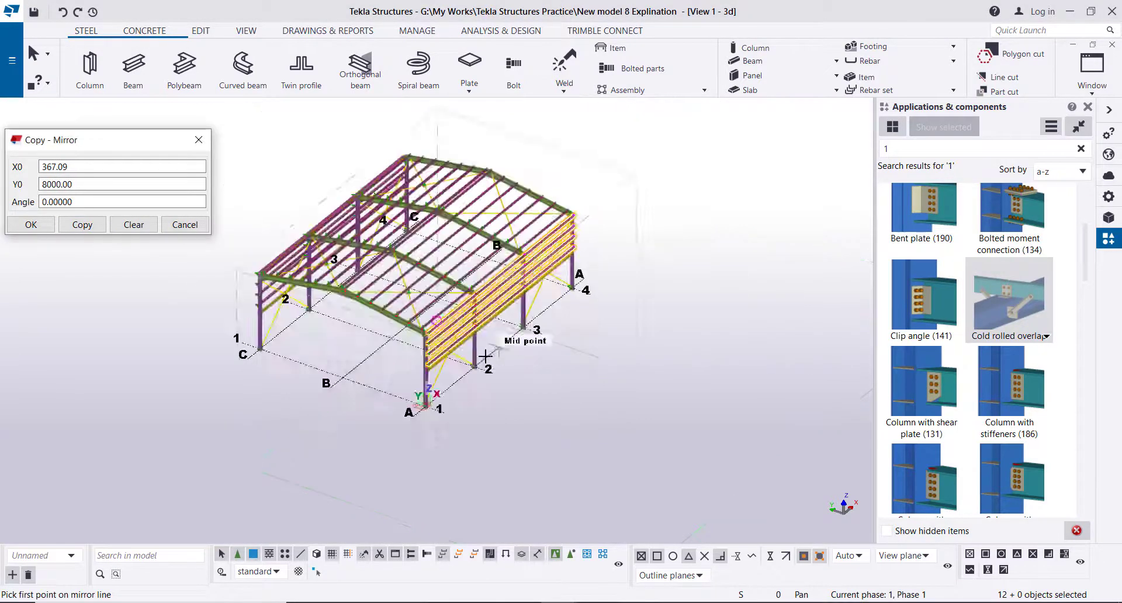
ctrl+middle_drag(563, 318, 666, 301)
scroll(325, 264, up, 3)
scroll(327, 264, up, 5)
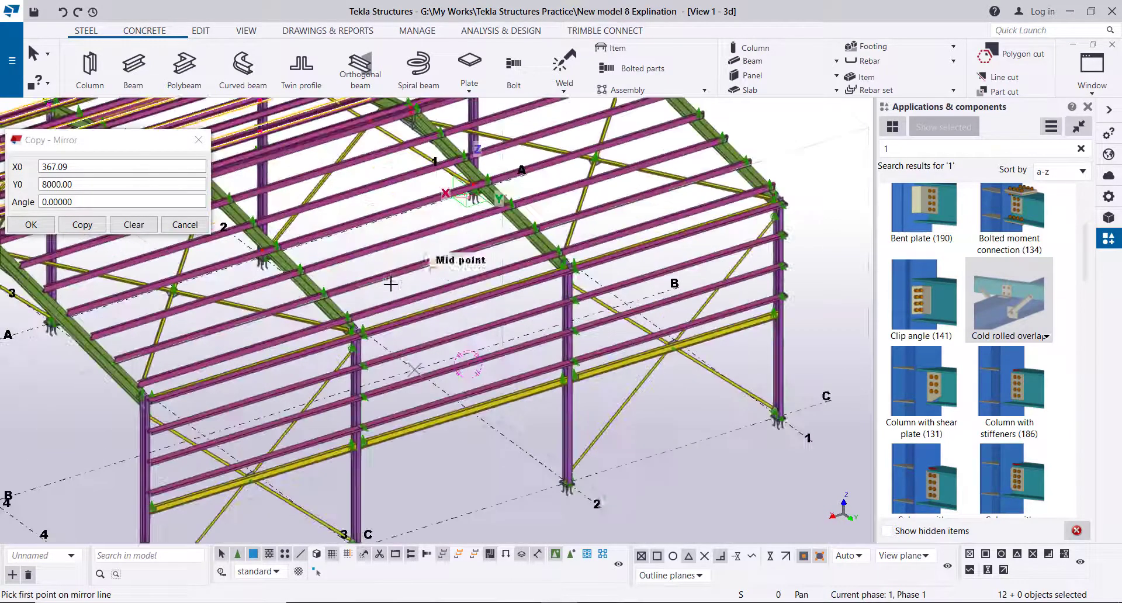